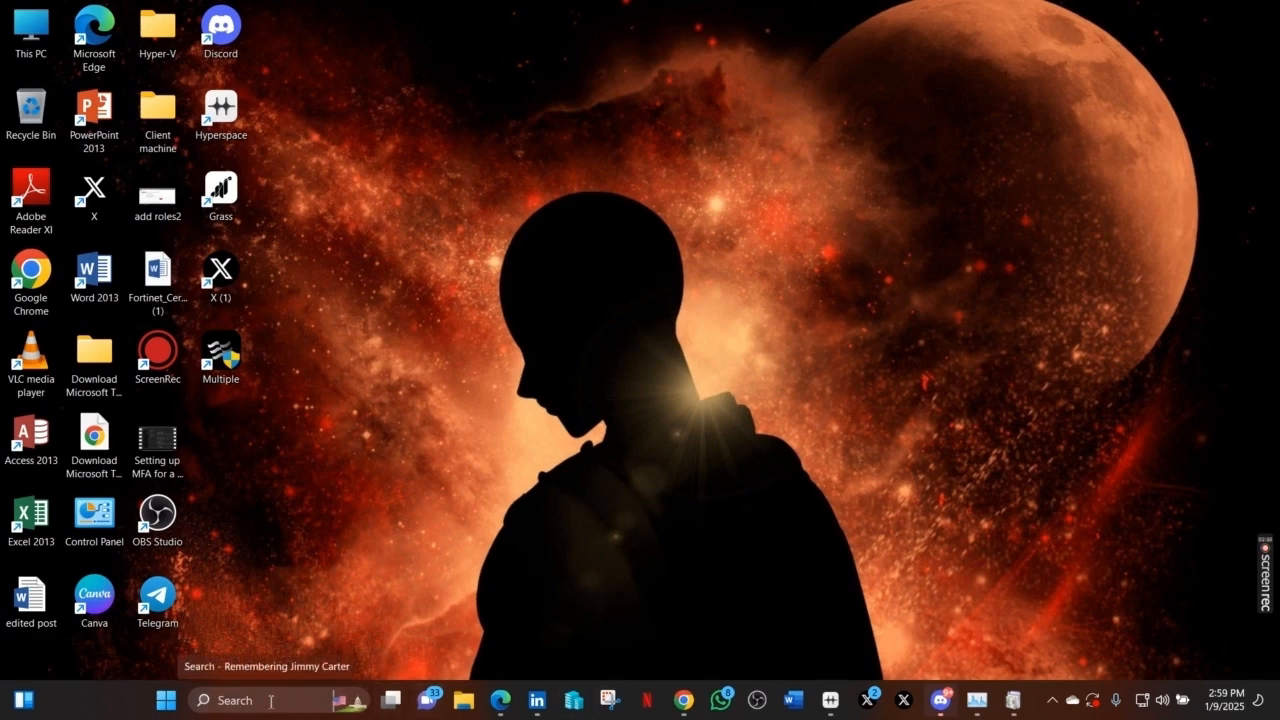
# - Open Task Manager maximized, confirm CPU Virtualization shows Enabled, then minimize it
pyautogui.click(270, 700)
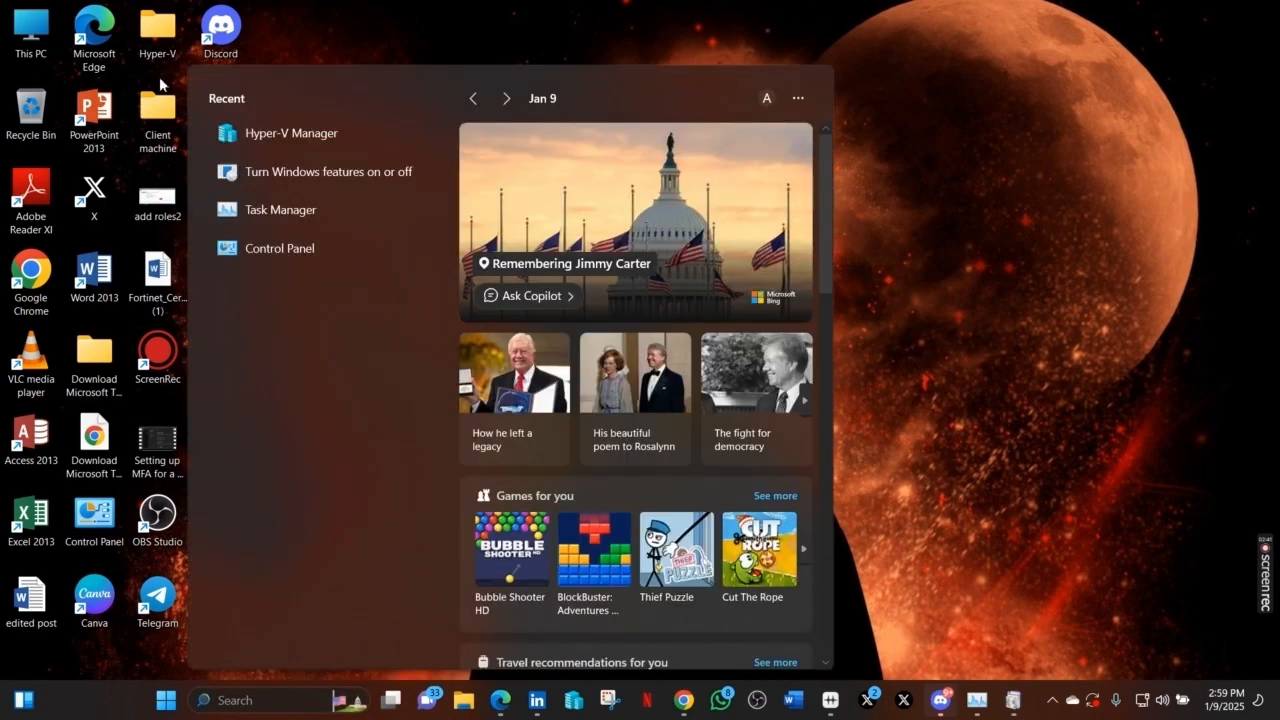
pyautogui.write('T')
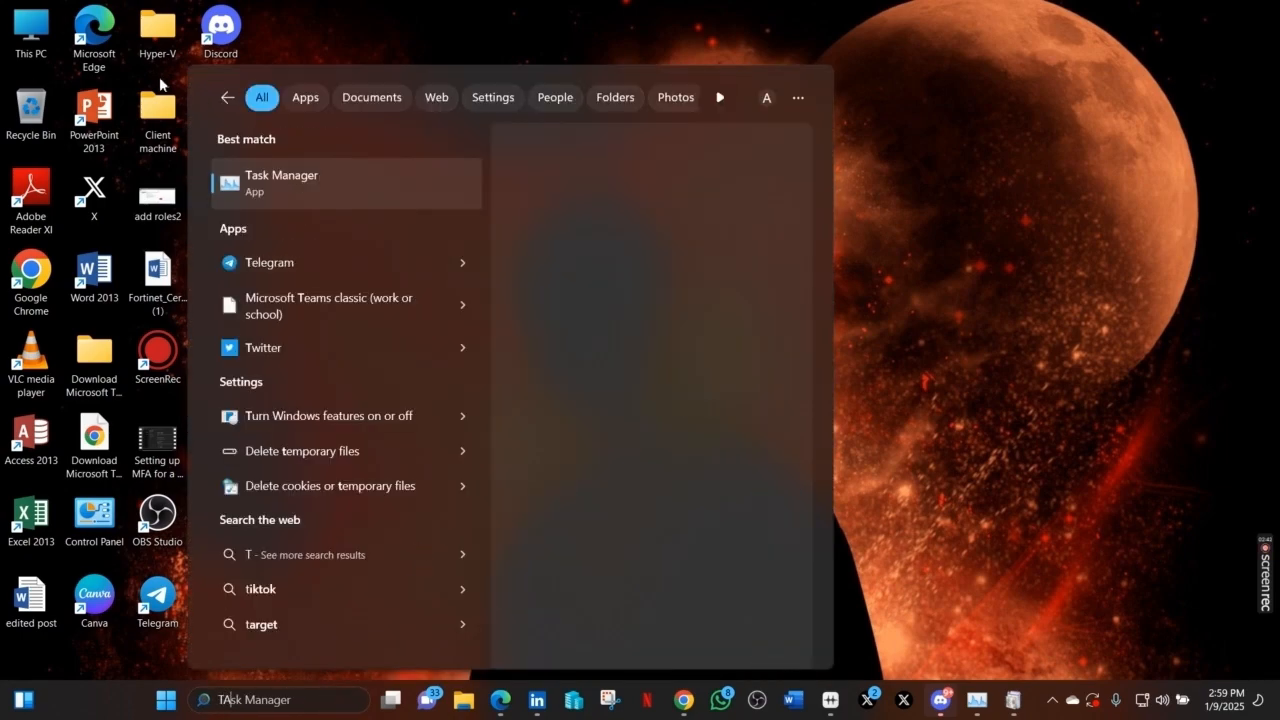
pyautogui.write('AS')
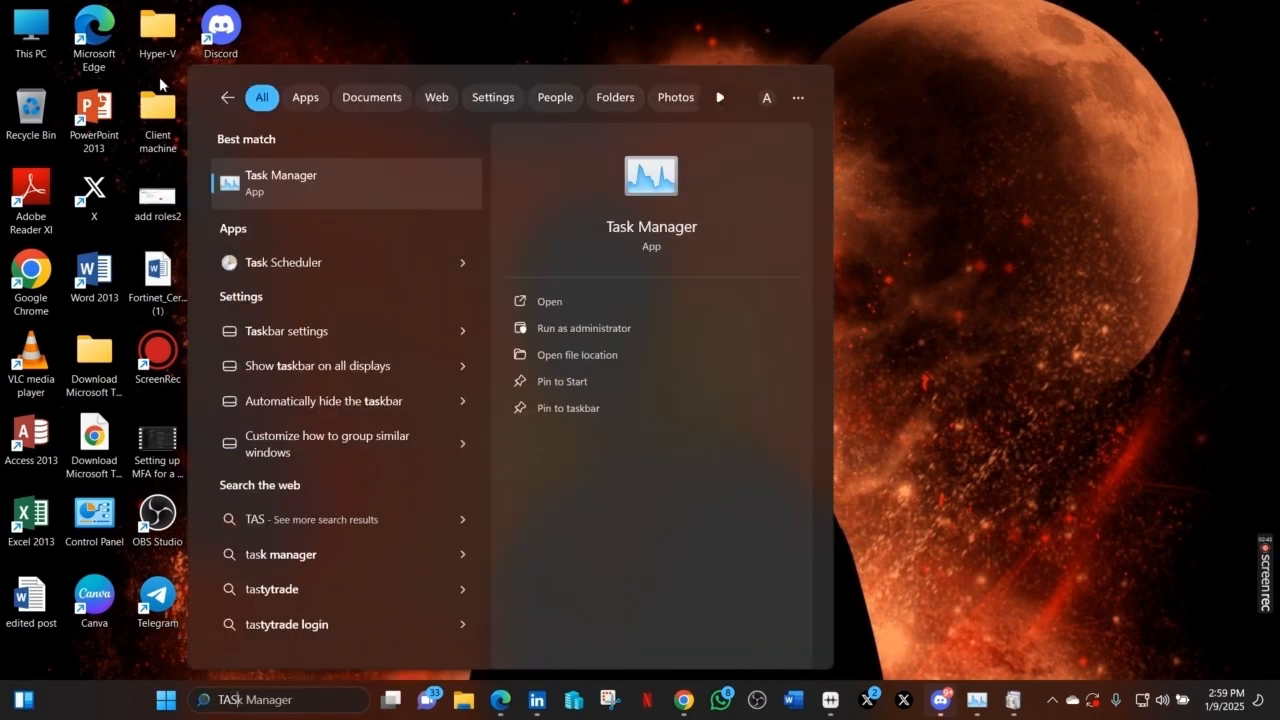
pyautogui.click(314, 184)
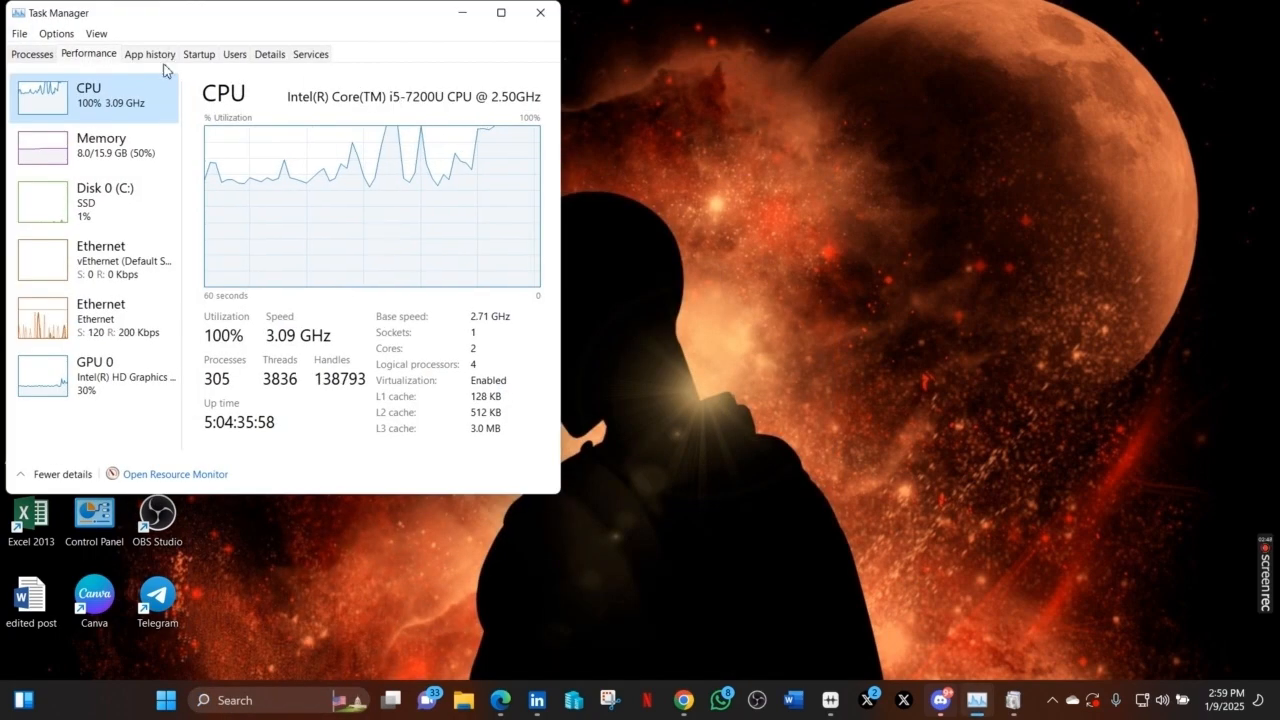
pyautogui.click(500, 13)
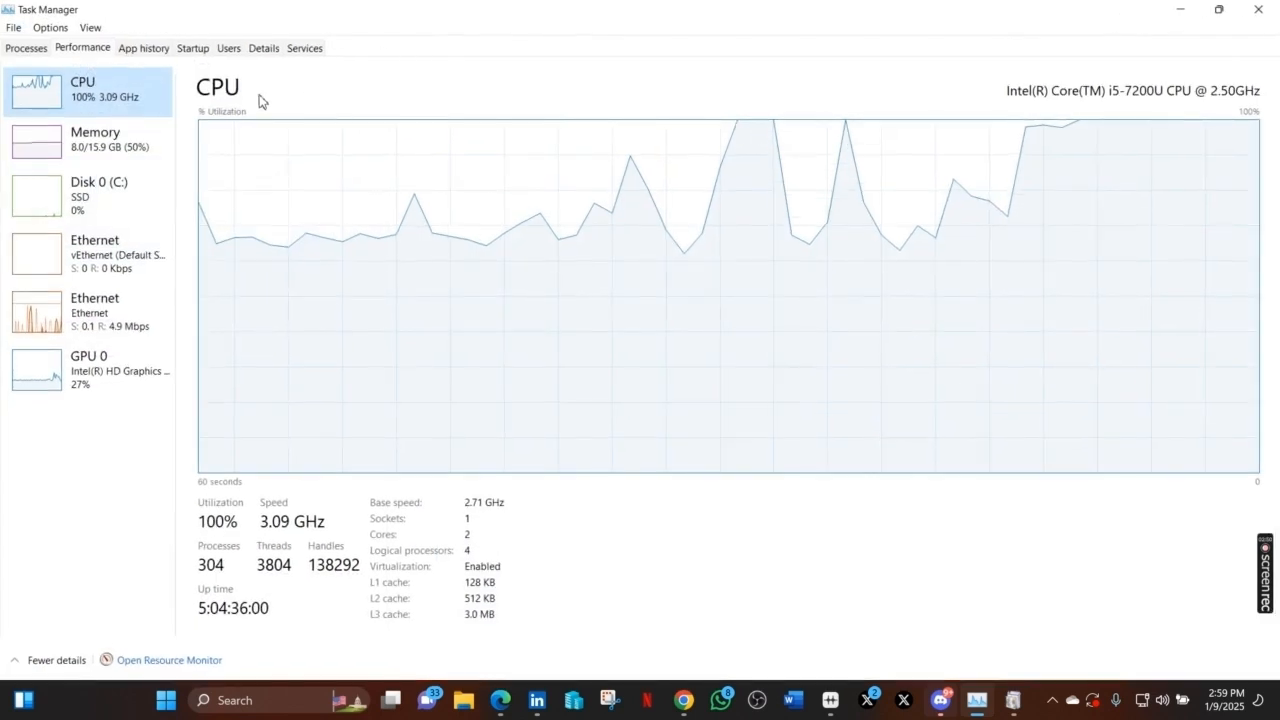
pyautogui.click(79, 45)
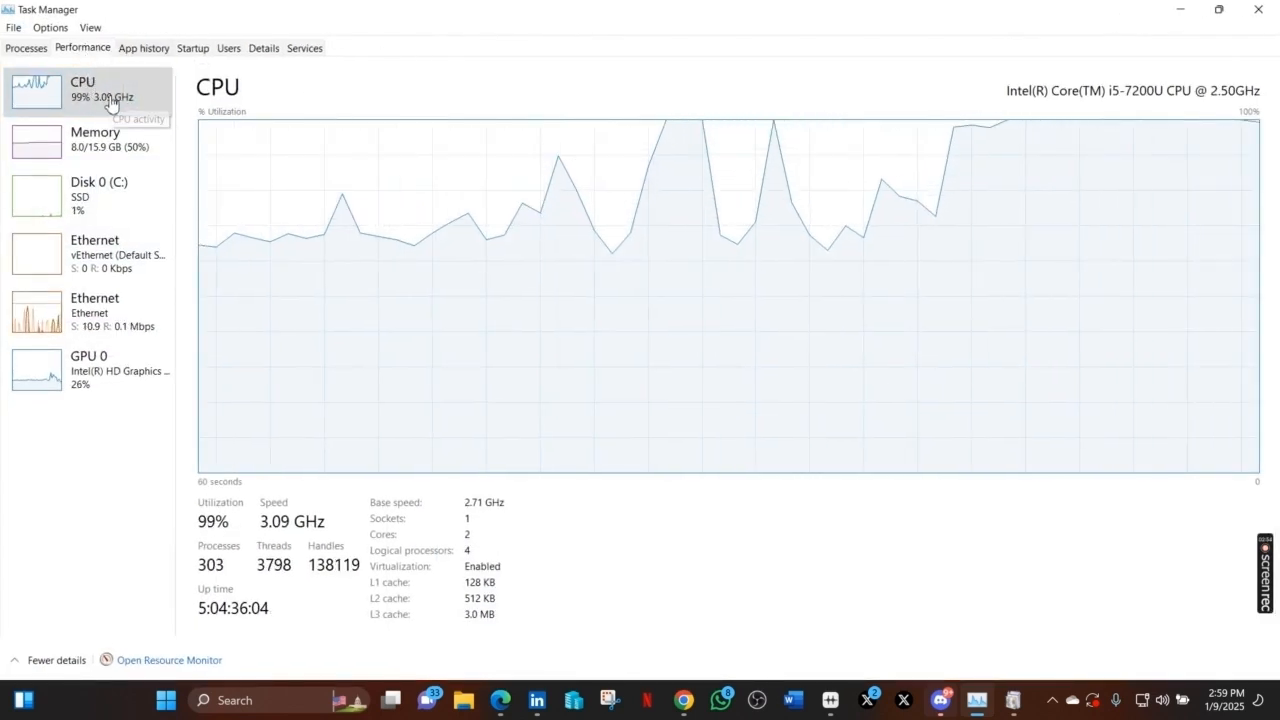
pyautogui.click(93, 88)
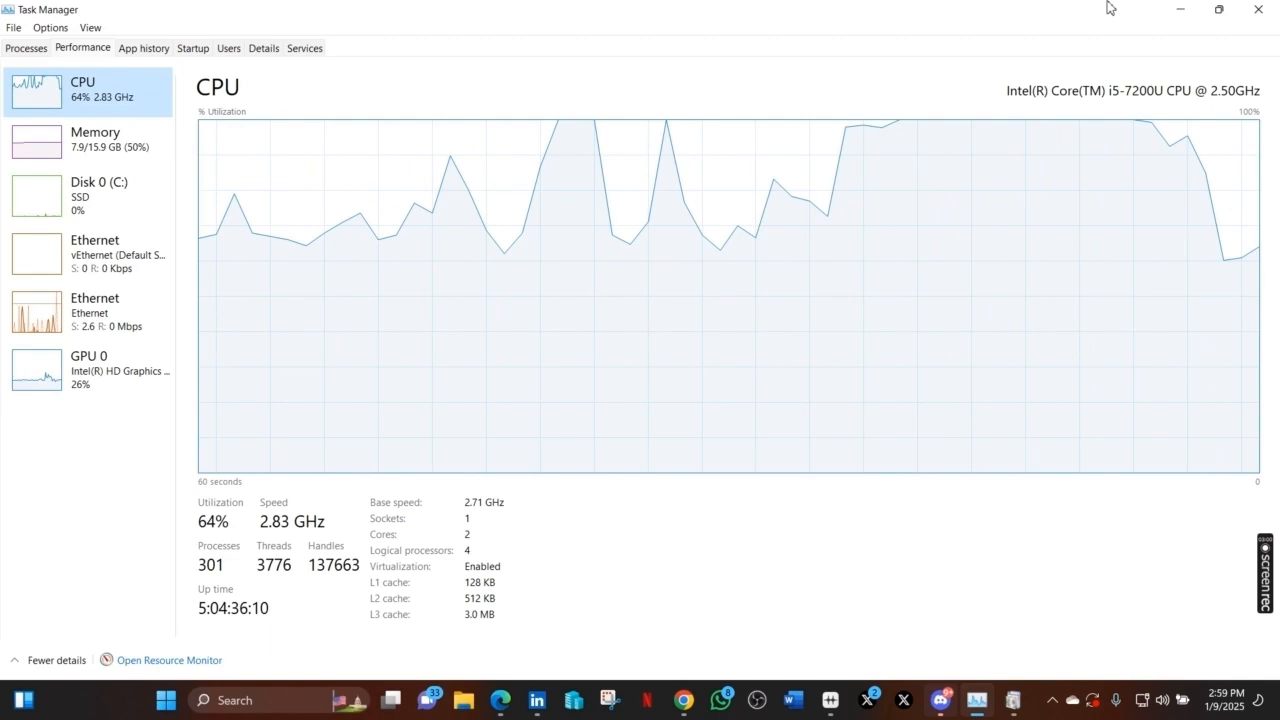
pyautogui.click(1179, 10)
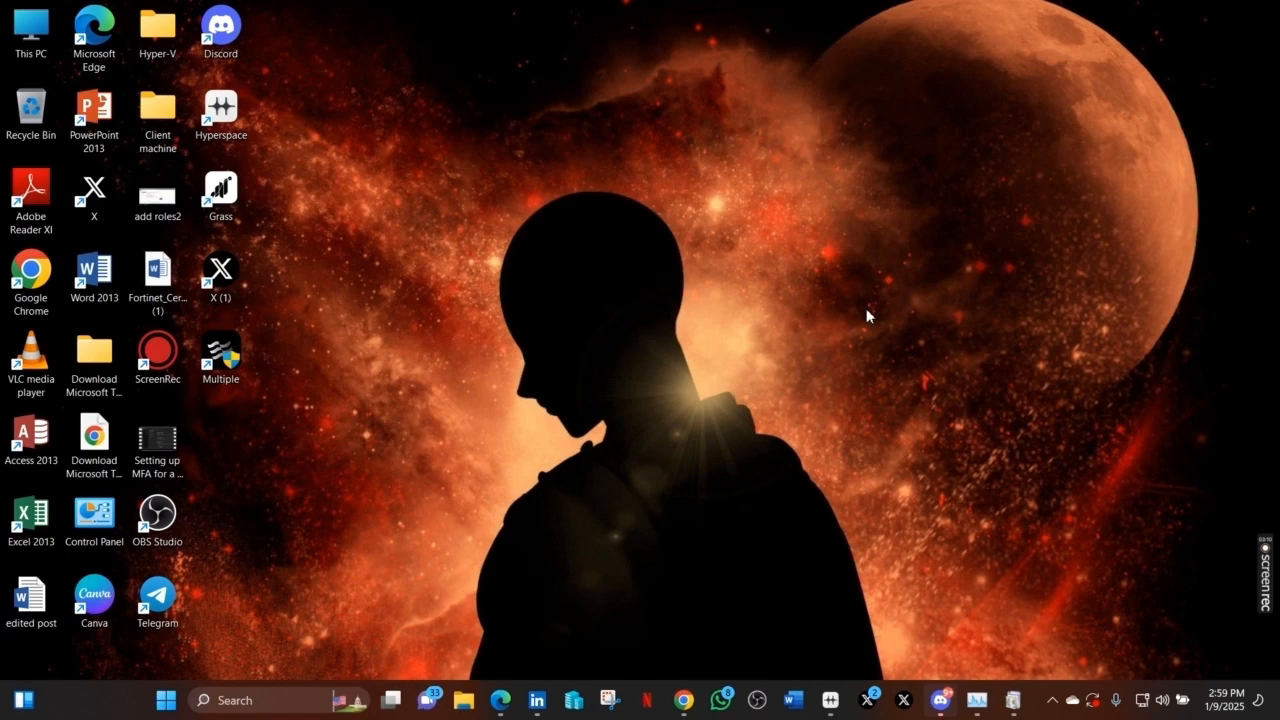
# - Open 'Turn Windows features on or off', confirm Hyper-V is ticked, and minimize the window
pyautogui.click(307, 699)
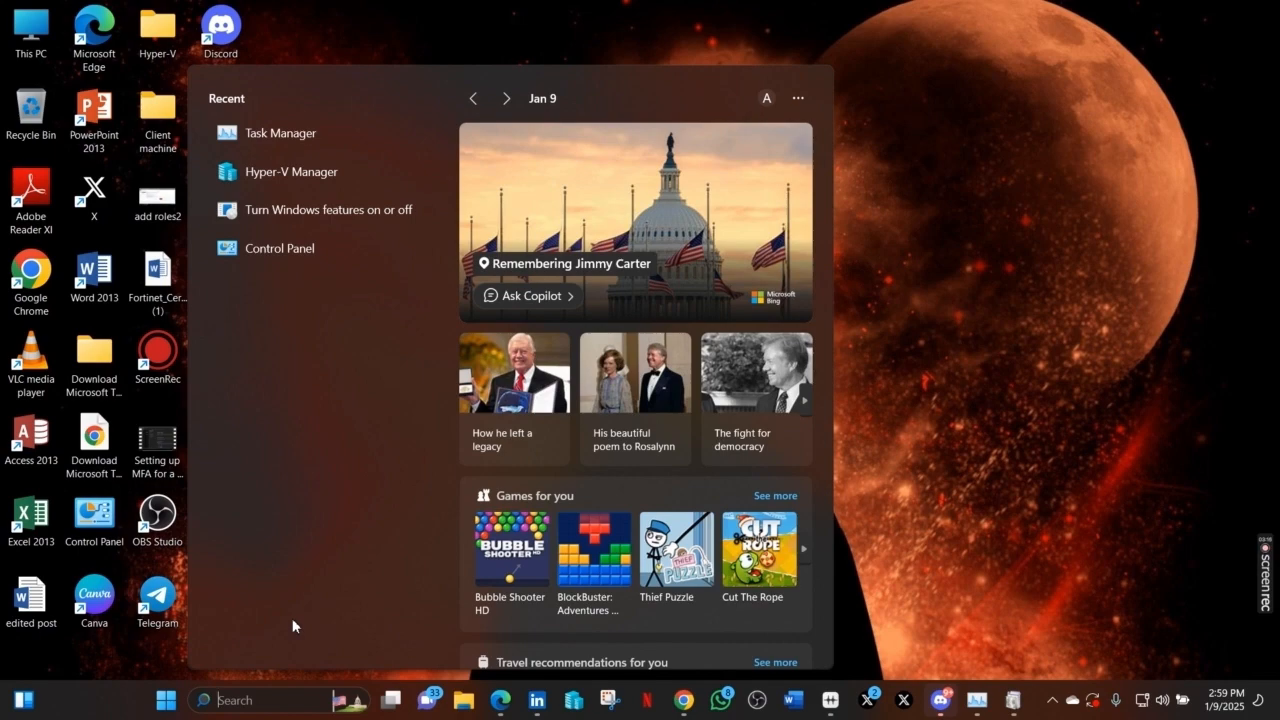
pyautogui.write('TUR')
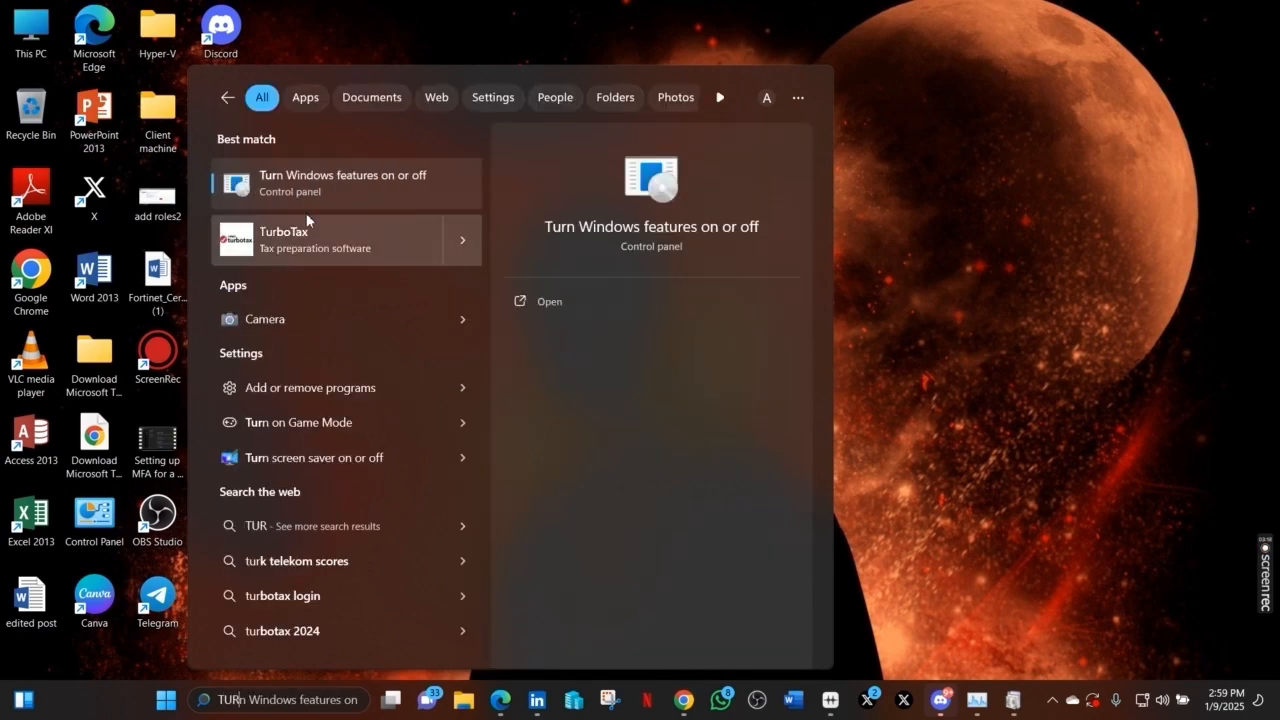
pyautogui.click(365, 186)
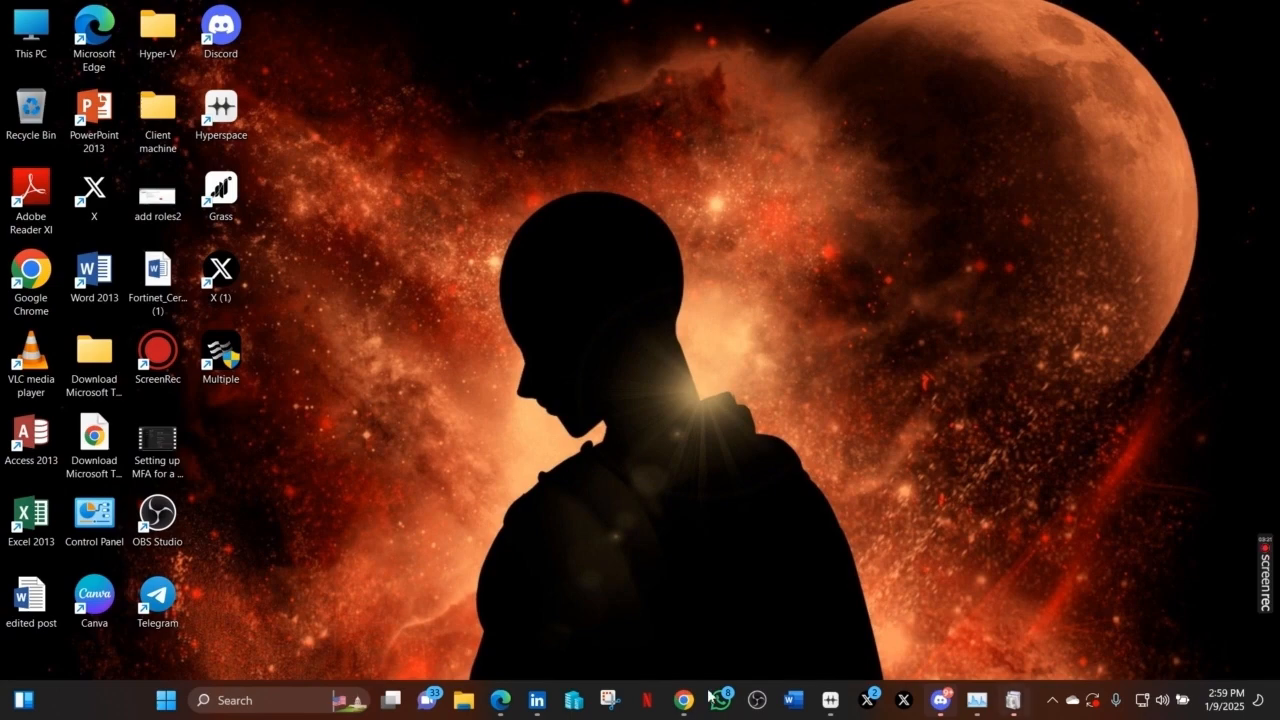
pyautogui.click(1004, 708)
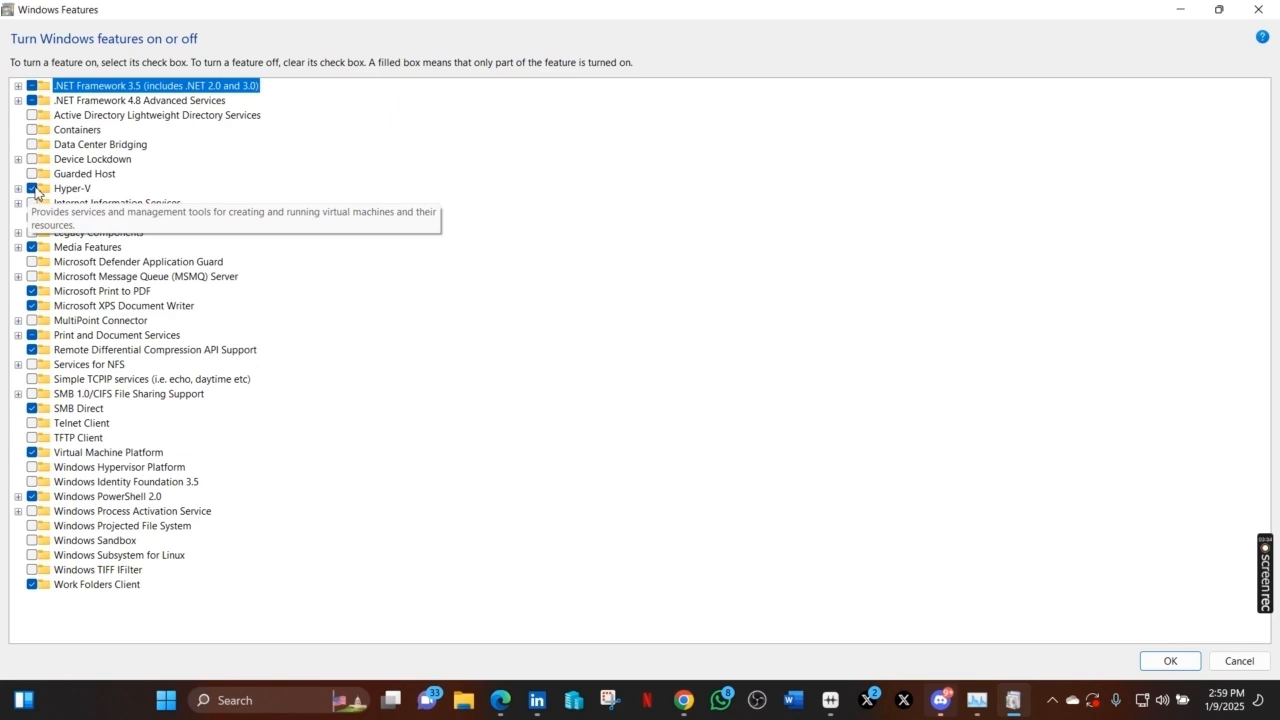
pyautogui.click(1176, 13)
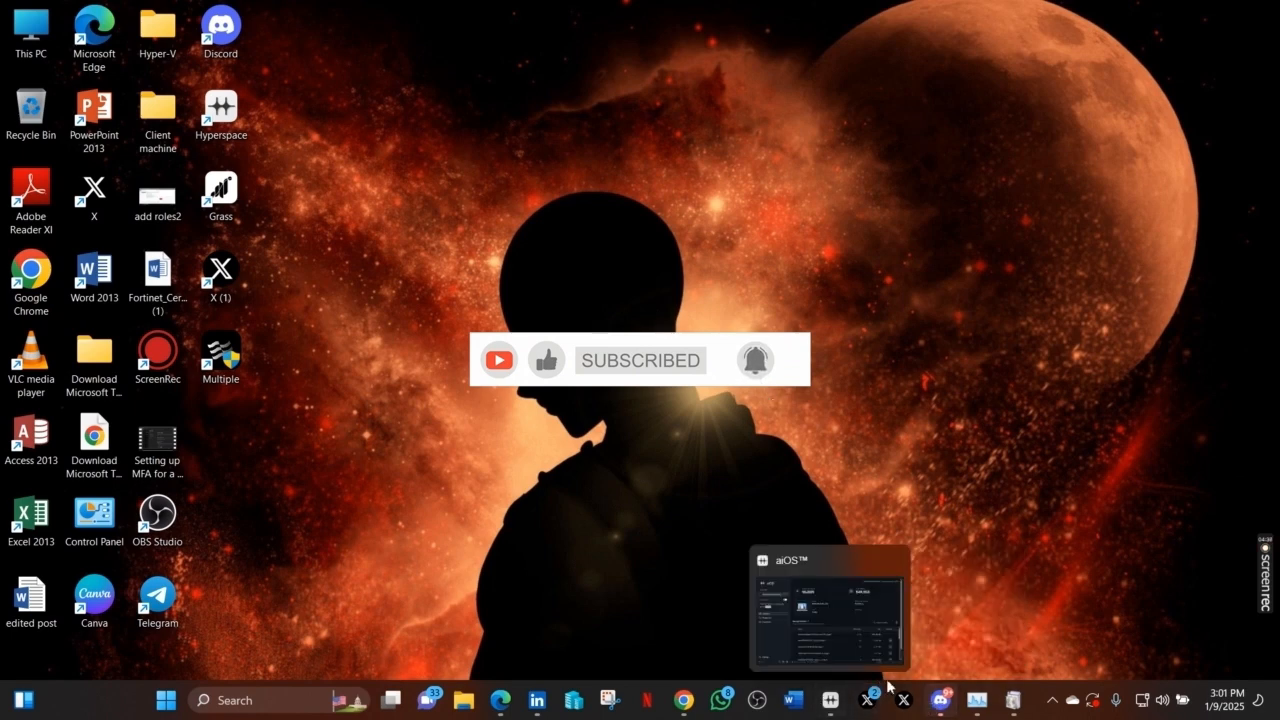
pyautogui.click(264, 702)
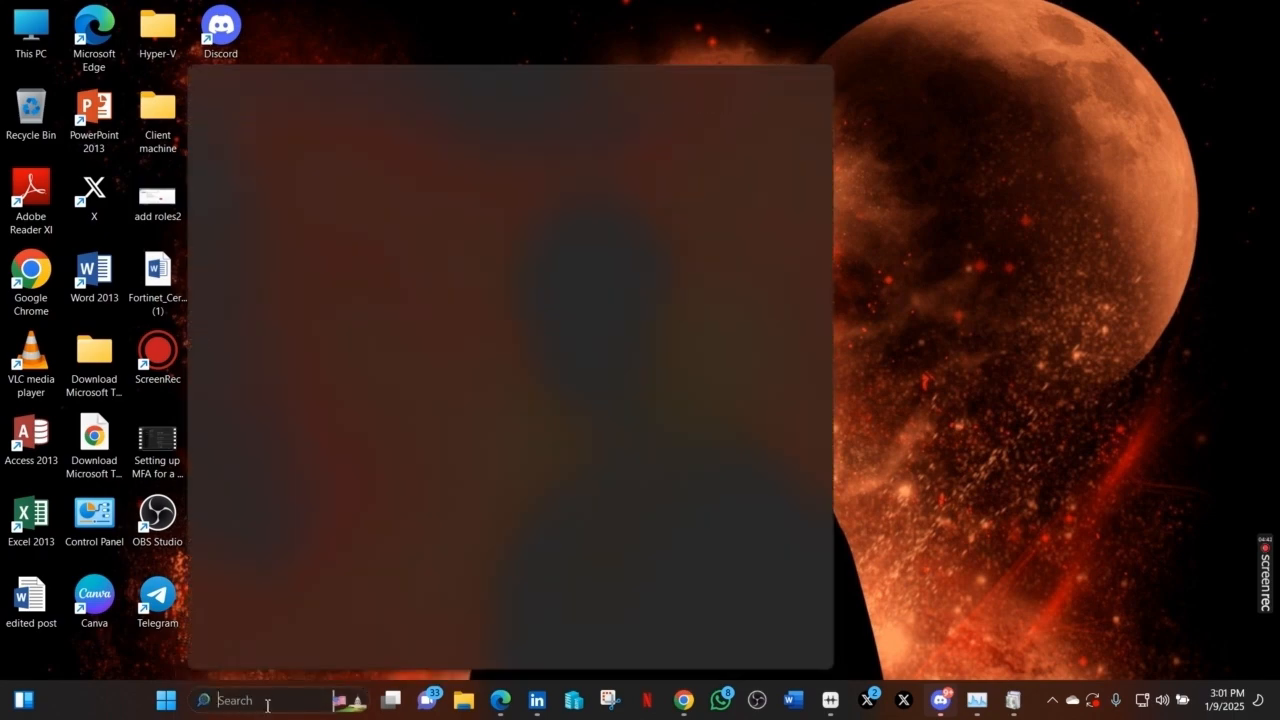
# - Launch Hyper-V Manager and open the Virtual Switch Manager from the Actions pane
pyautogui.write('H')
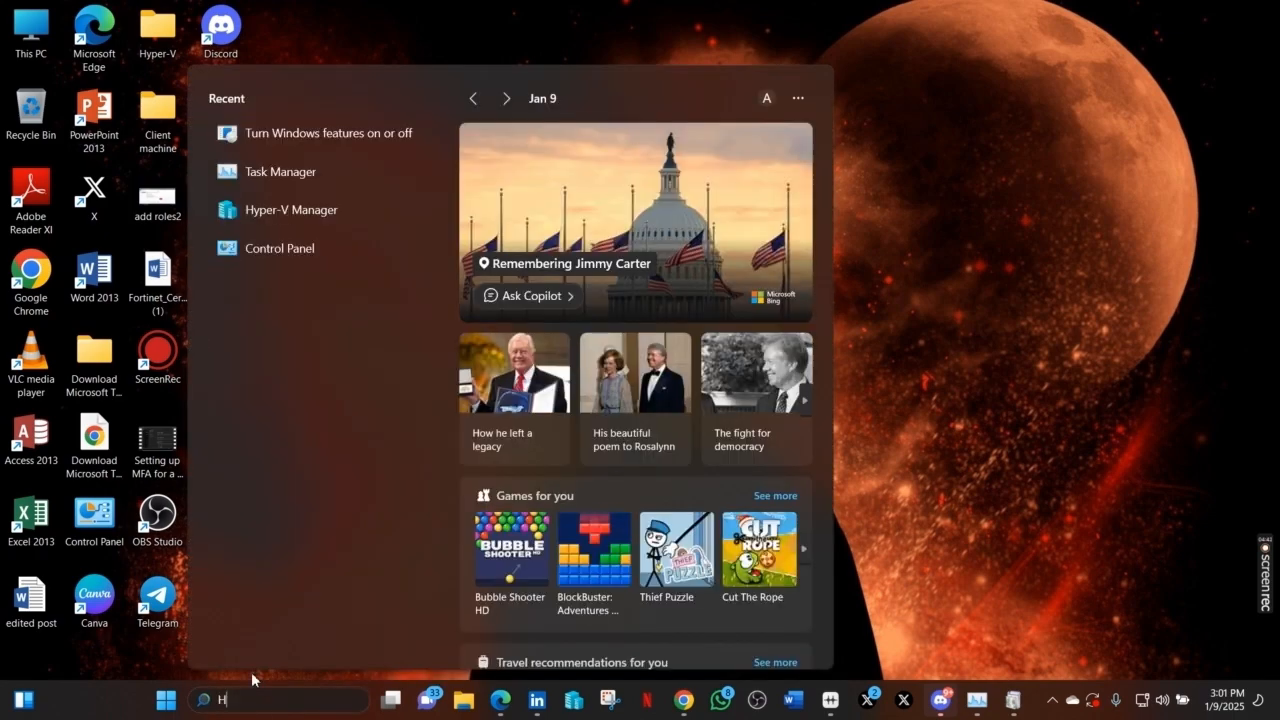
pyautogui.write('Yper-V Manager')
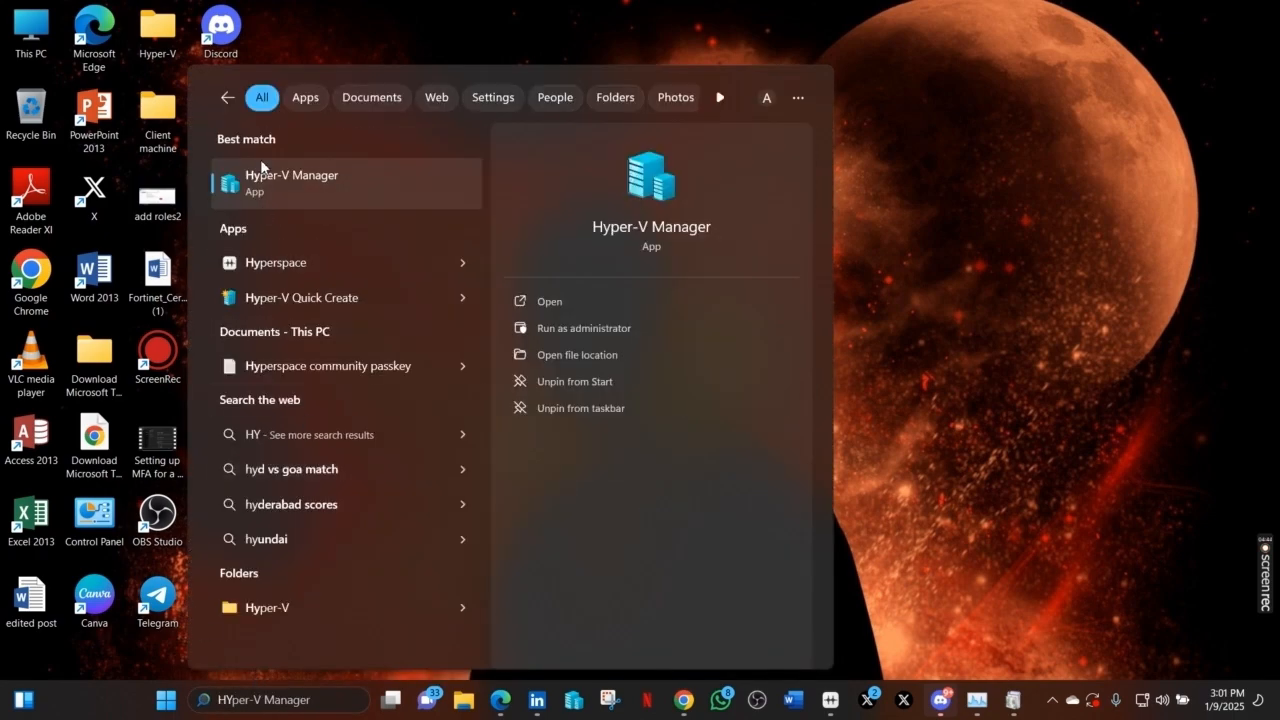
pyautogui.click(294, 187)
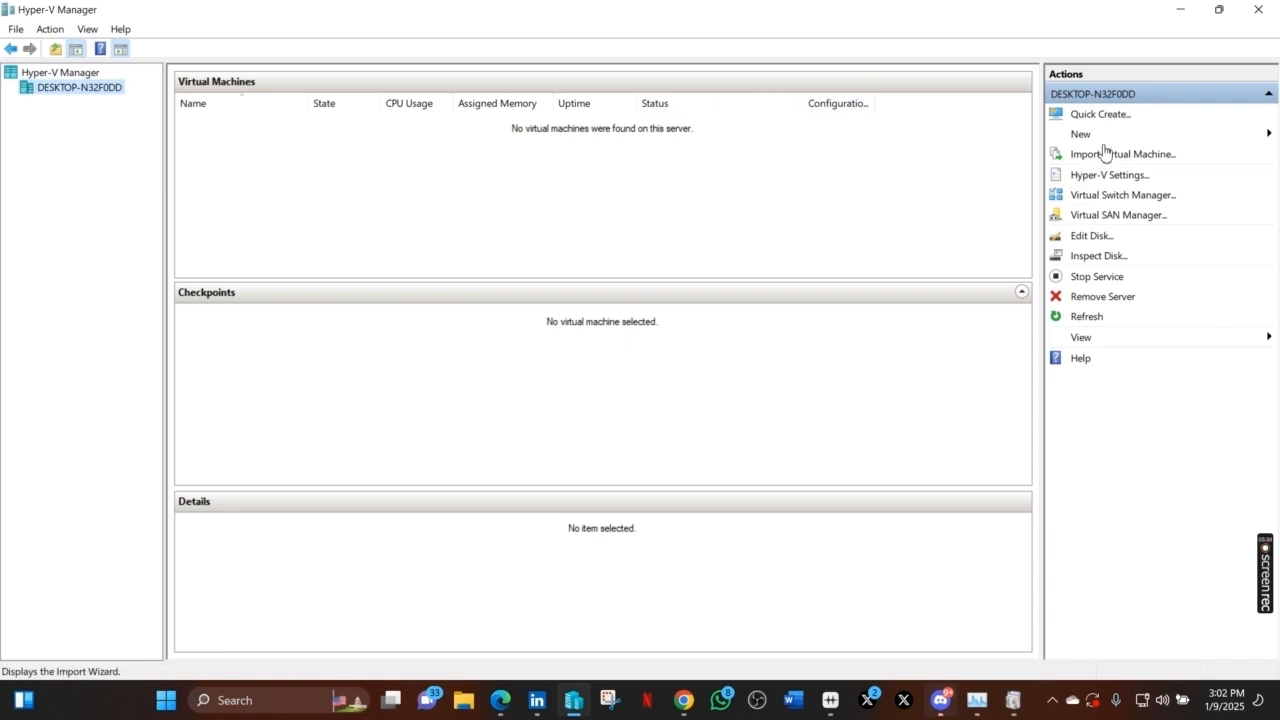
pyautogui.click(1126, 197)
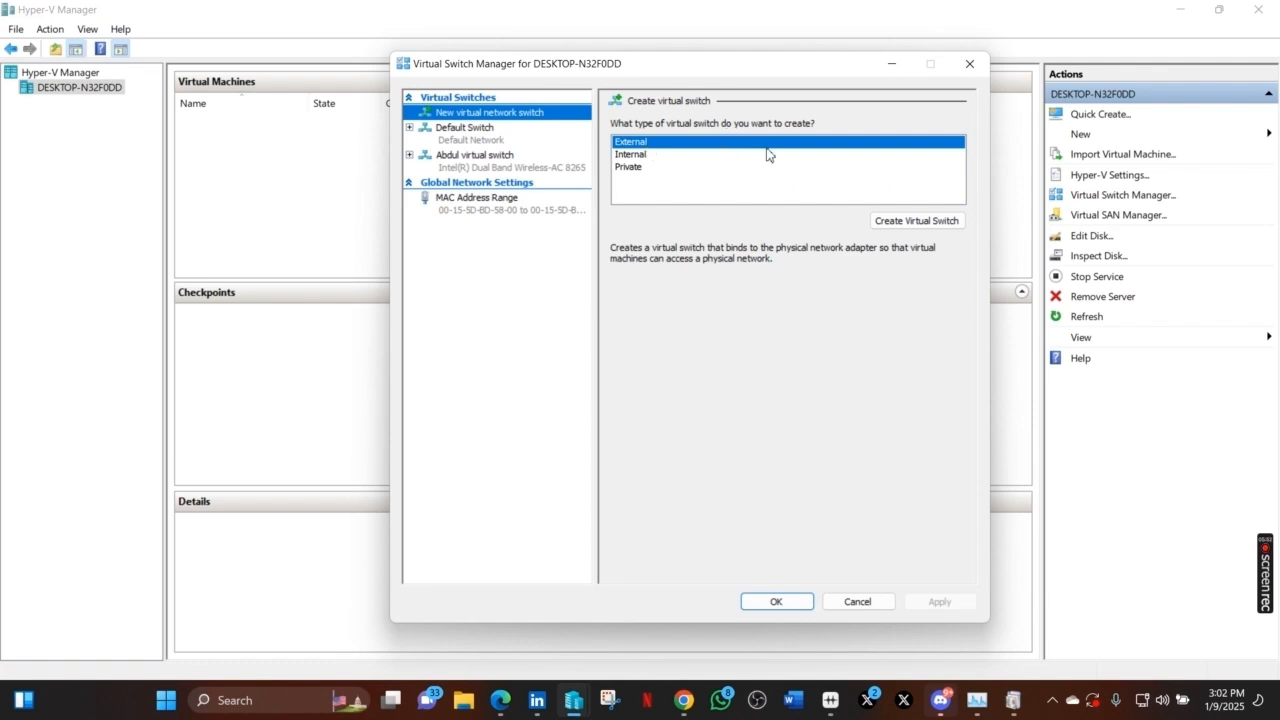
# - Create a new external virtual switch named 'Ghost virtual switch'
pyautogui.click(906, 220)
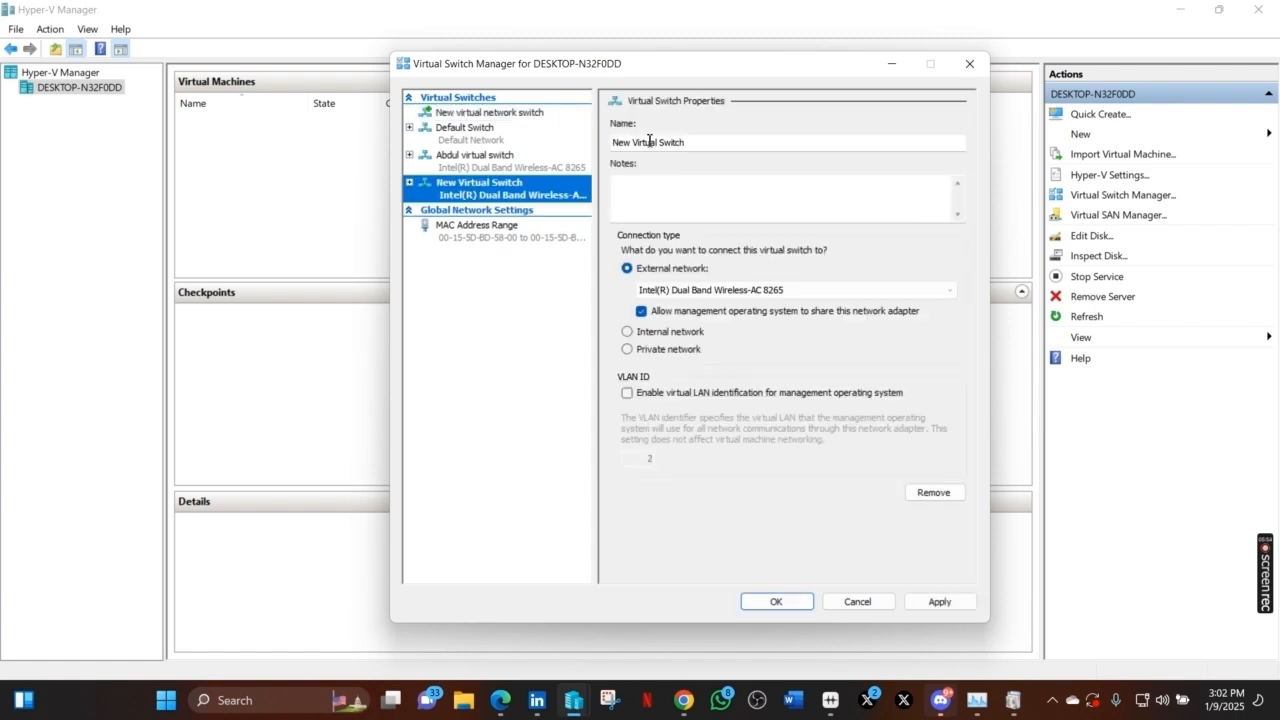
pyautogui.click(682, 142)
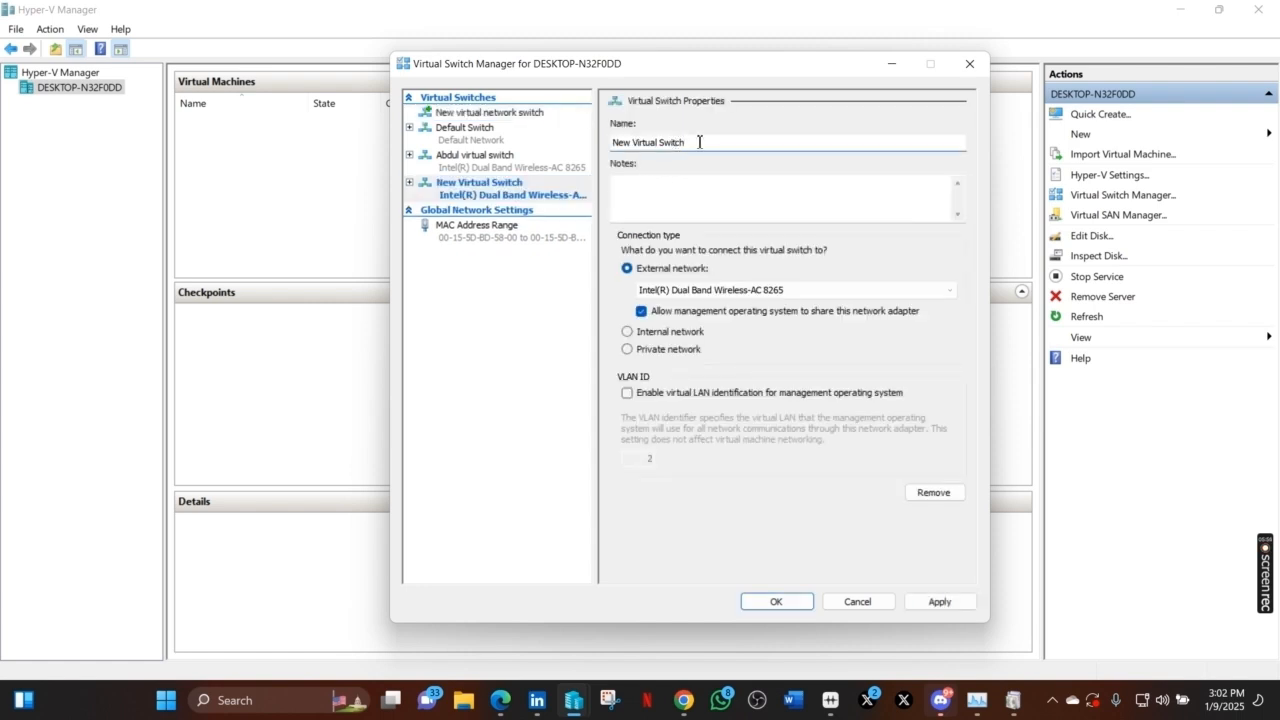
pyautogui.press('BackSpace')
pyautogui.press('BackSpace')
pyautogui.press('BackSpace')
pyautogui.press('BackSpace')
pyautogui.press('BackSpace')
pyautogui.press('BackSpace')
pyautogui.press('BackSpace')
pyautogui.press('BackSpace')
pyautogui.press('BackSpace')
pyautogui.press('BackSpace')
pyautogui.press('BackSpace')
pyautogui.press('BackSpace')
pyautogui.press('BackSpace')
pyautogui.press('BackSpace')
pyautogui.press('BackSpace')
pyautogui.press('BackSpace')
pyautogui.press('BackSpace')
pyautogui.press('BackSpace')
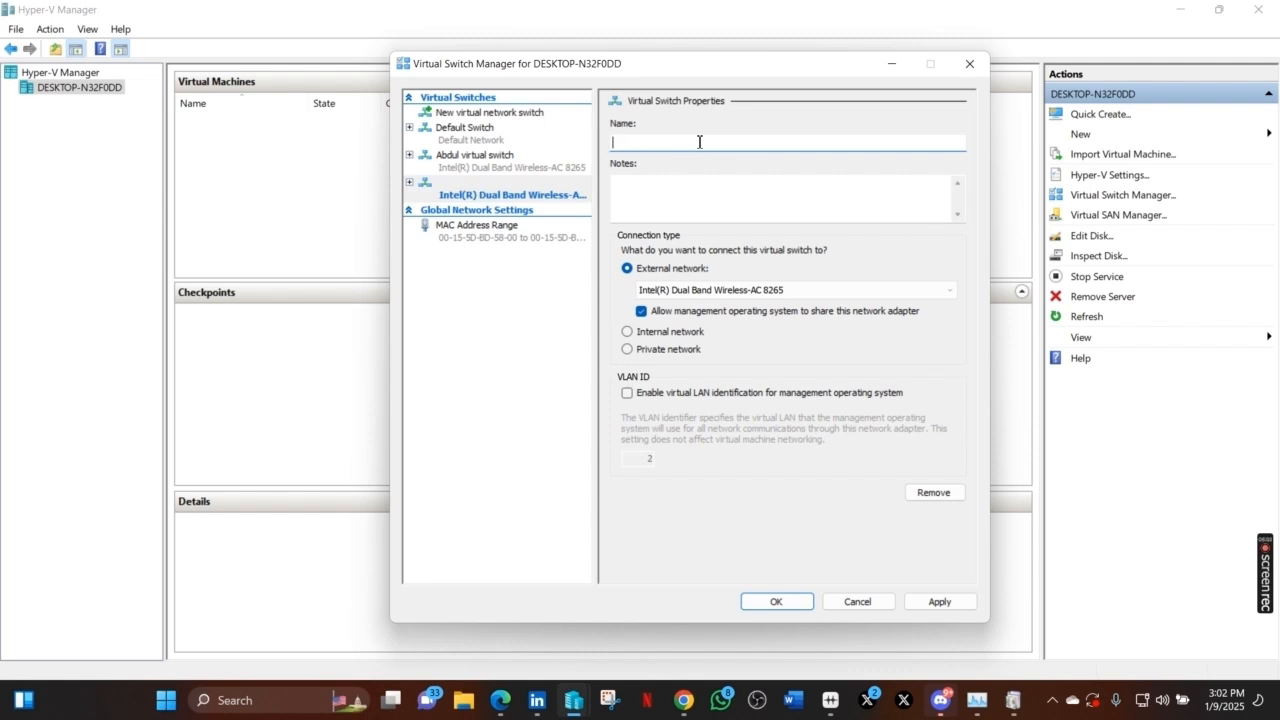
pyautogui.write('Ghost virtual switual')
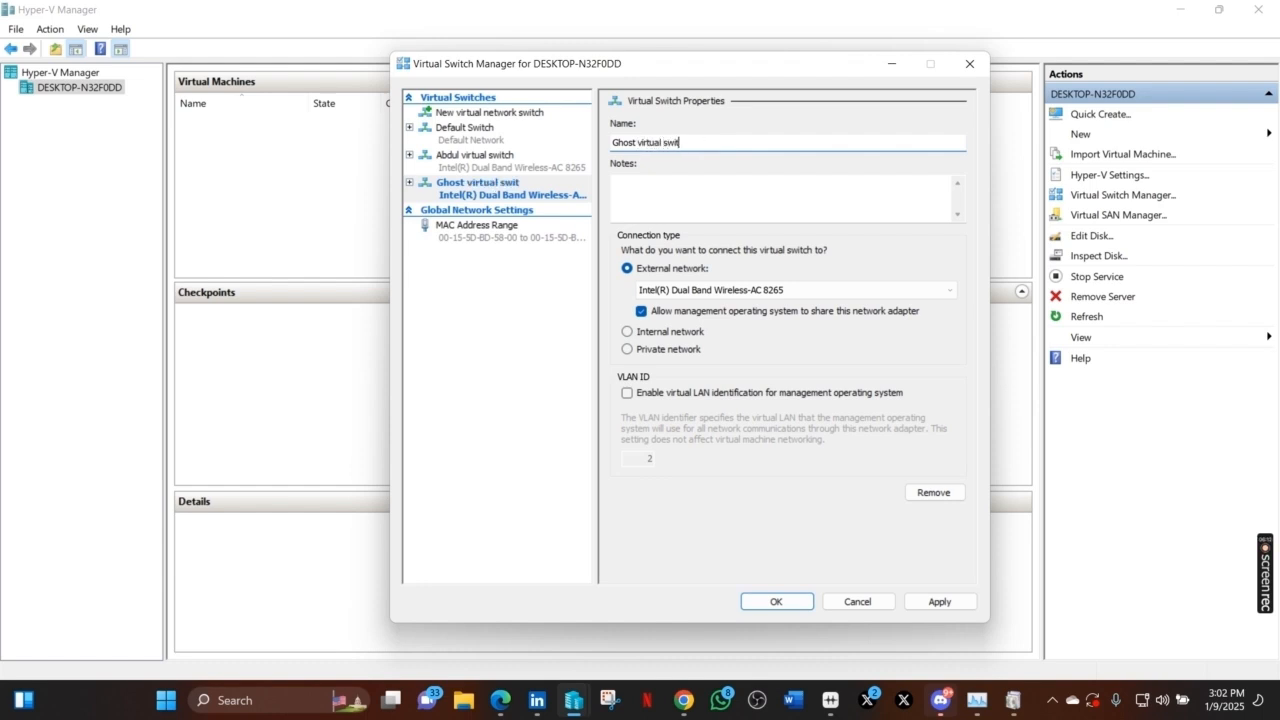
pyautogui.press('BackSpace')
pyautogui.press('BackSpace')
pyautogui.press('BackSpace')
pyautogui.write('tch')
# - Bind the switch to the Ethernet Connection (4) I219-V adapter and apply the settings
pyautogui.click(904, 291)
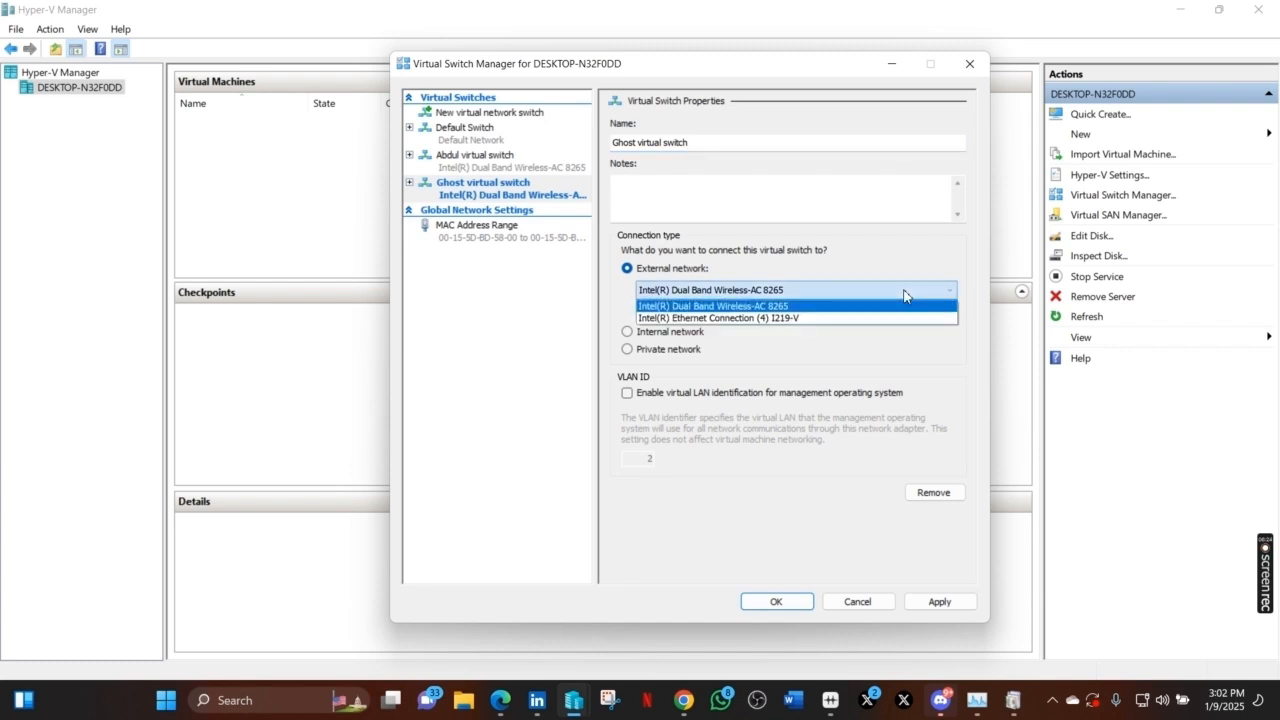
pyautogui.click(789, 319)
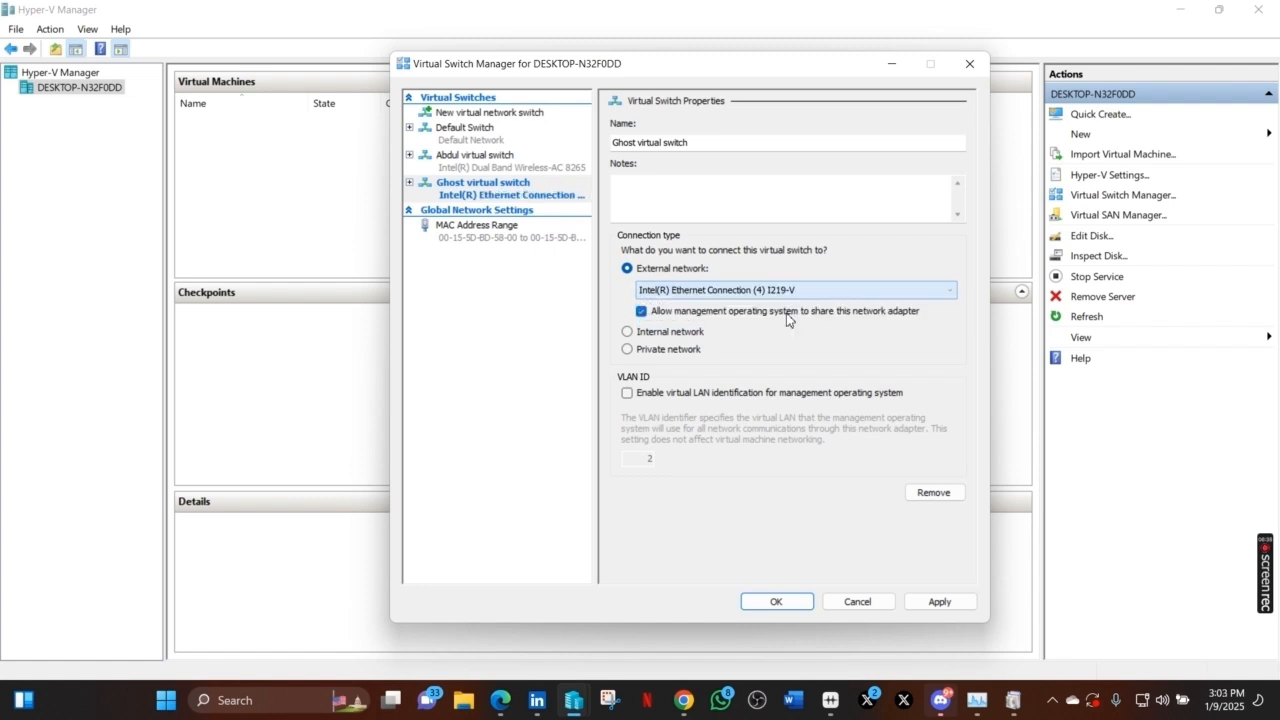
pyautogui.click(940, 601)
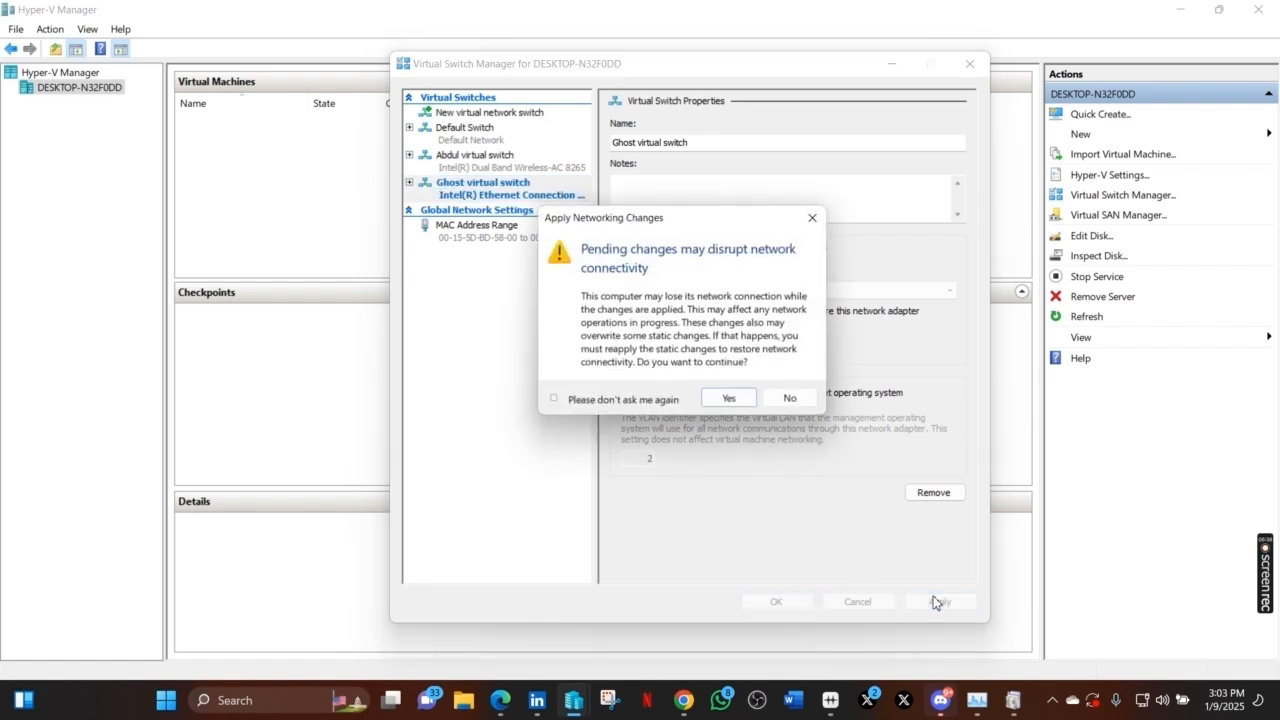
pyautogui.click(730, 400)
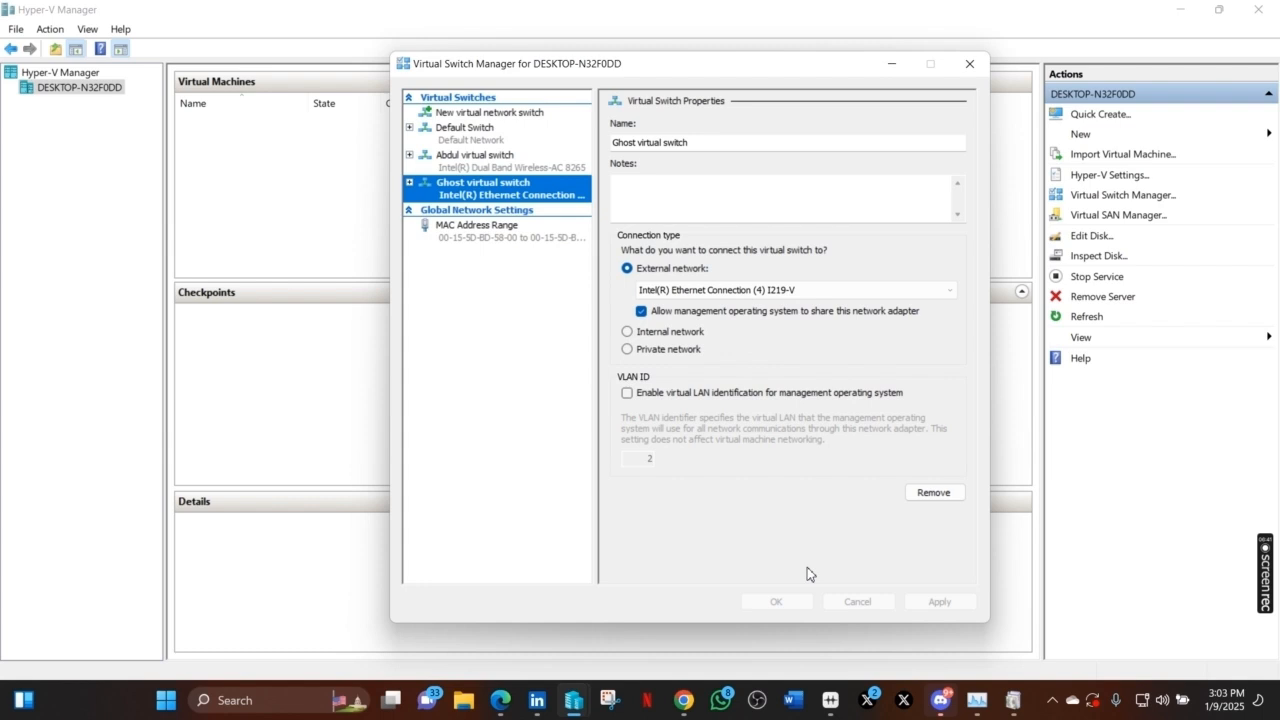
pyautogui.click(783, 602)
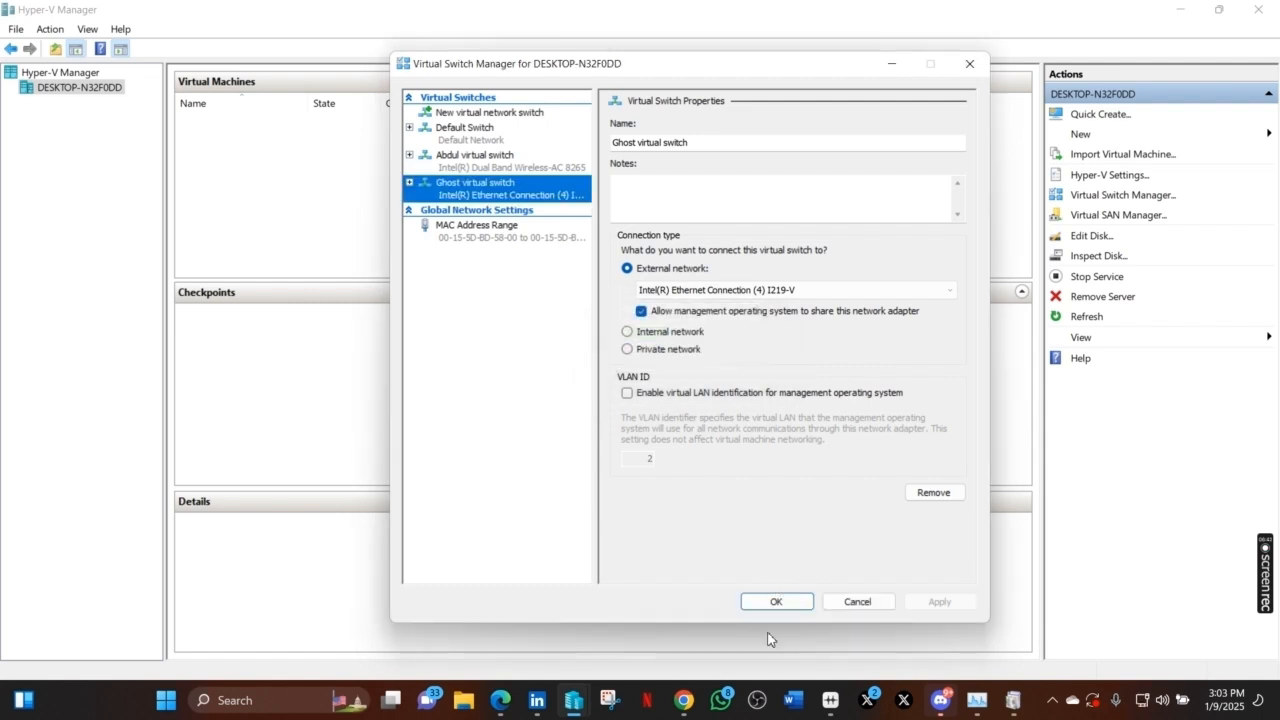
pyautogui.click(792, 601)
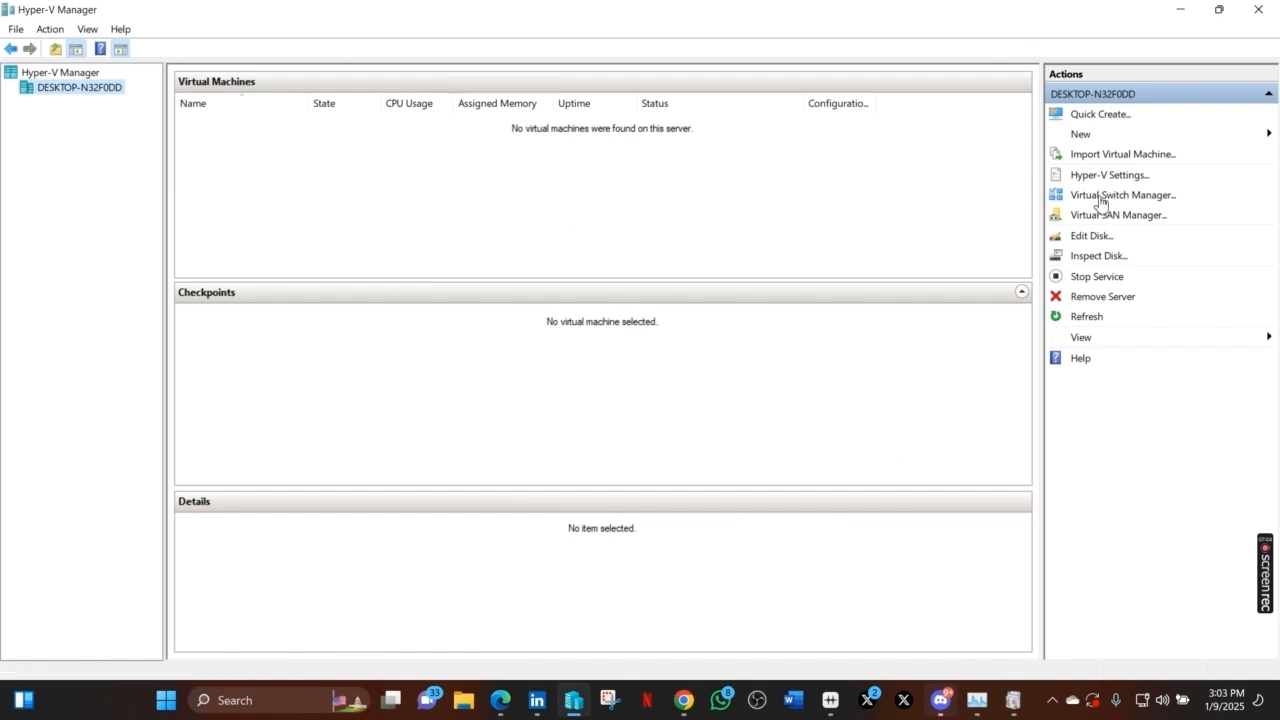
# - Start the New Virtual Machine wizard and replace the default name with a custom VM name
pyautogui.click(1093, 136)
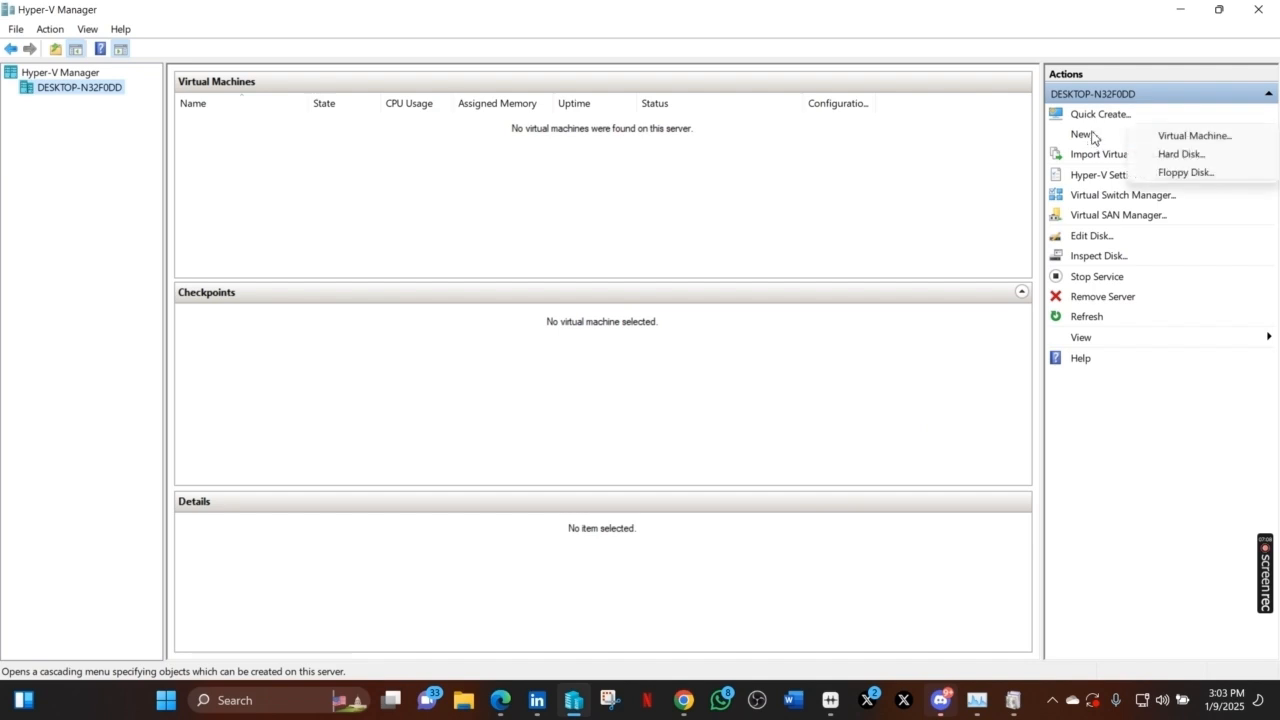
pyautogui.click(1195, 137)
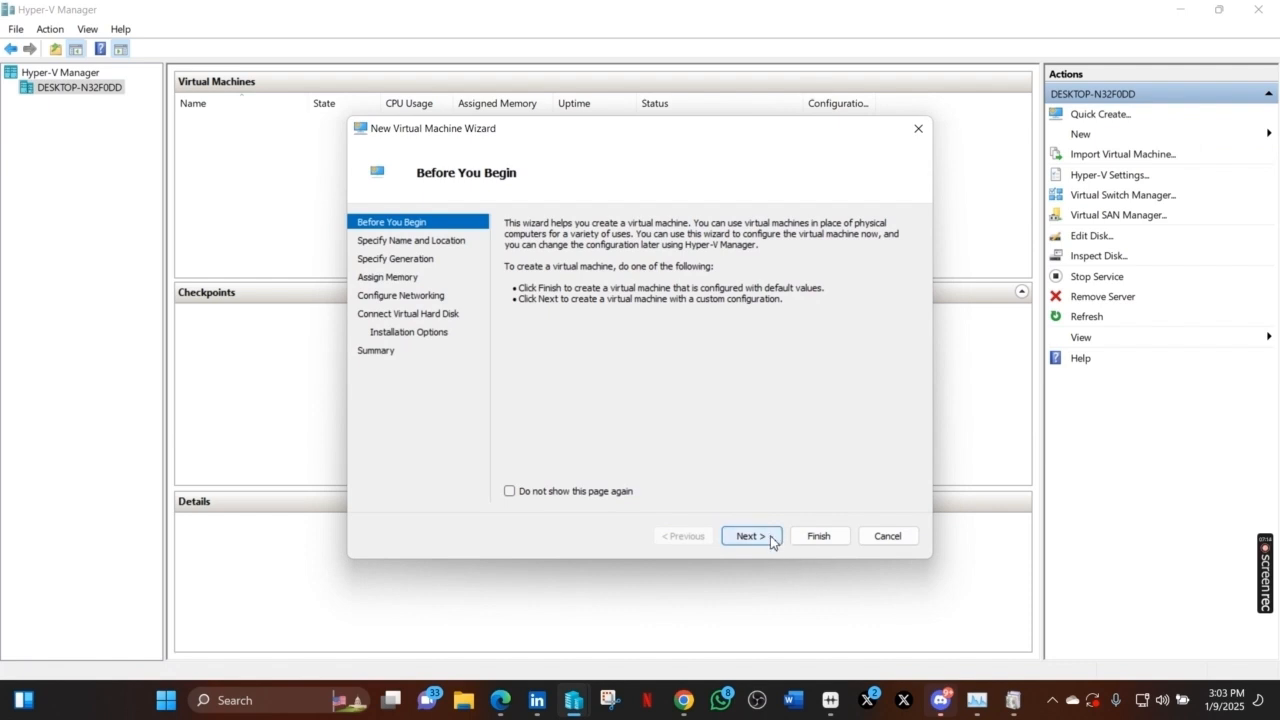
pyautogui.click(770, 542)
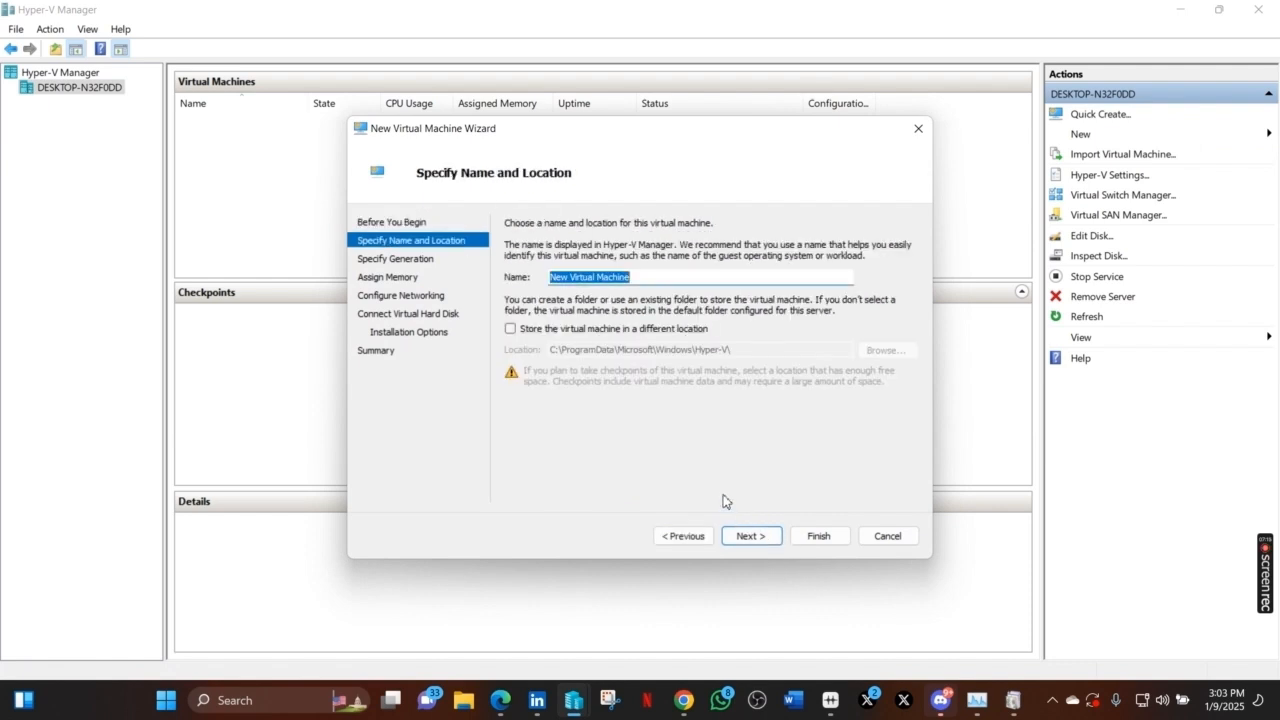
pyautogui.click(673, 275)
pyautogui.press('BackSpace')
pyautogui.press('BackSpace')
pyautogui.press('BackSpace')
pyautogui.press('BackSpace')
pyautogui.press('BackSpace')
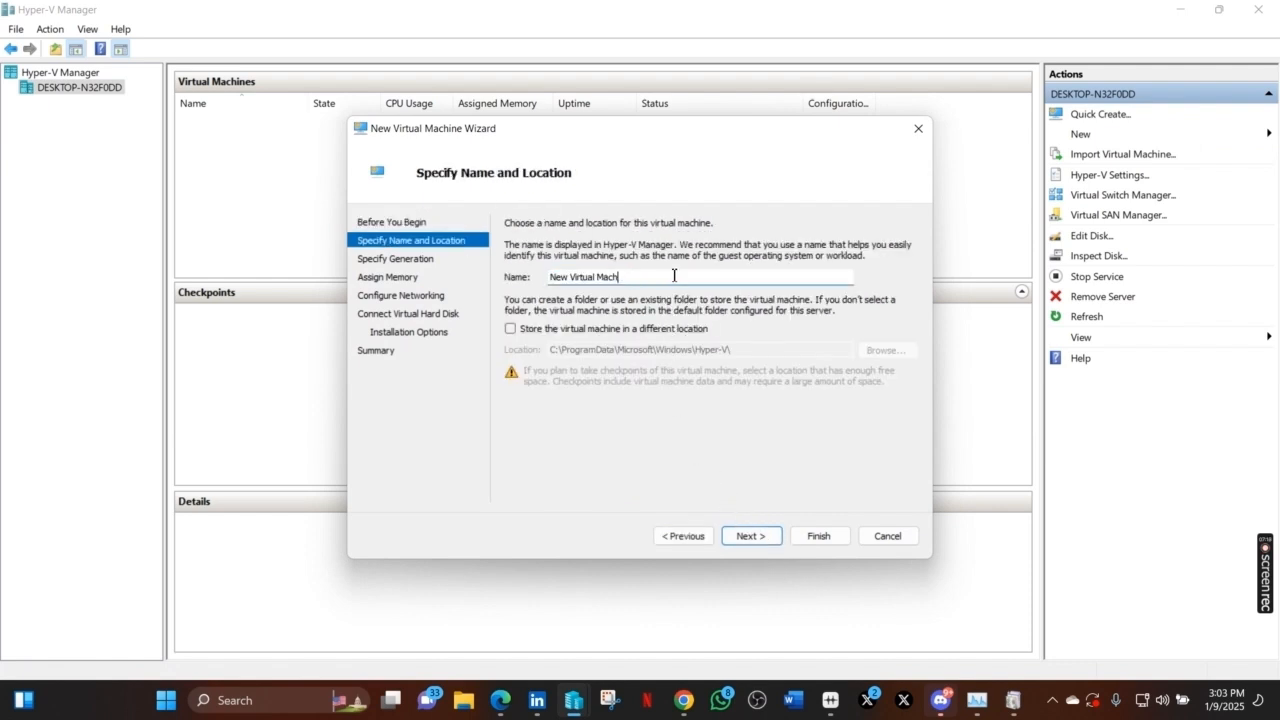
pyautogui.press('BackSpace')
pyautogui.press('BackSpace')
pyautogui.press('BackSpace')
pyautogui.press('BackSpace')
pyautogui.press('BackSpace')
pyautogui.press('BackSpace')
pyautogui.press('BackSpace')
pyautogui.press('BackSpace')
pyautogui.press('BackSpace')
pyautogui.press('BackSpace')
pyautogui.press('BackSpace')
pyautogui.press('BackSpace')
pyautogui.press('BackSpace')
pyautogui.press('BackSpace')
pyautogui.write('Abdul VM')
# - Store the virtual machine in the Desktop\Hyper-V folder and continue
pyautogui.click(510, 329)
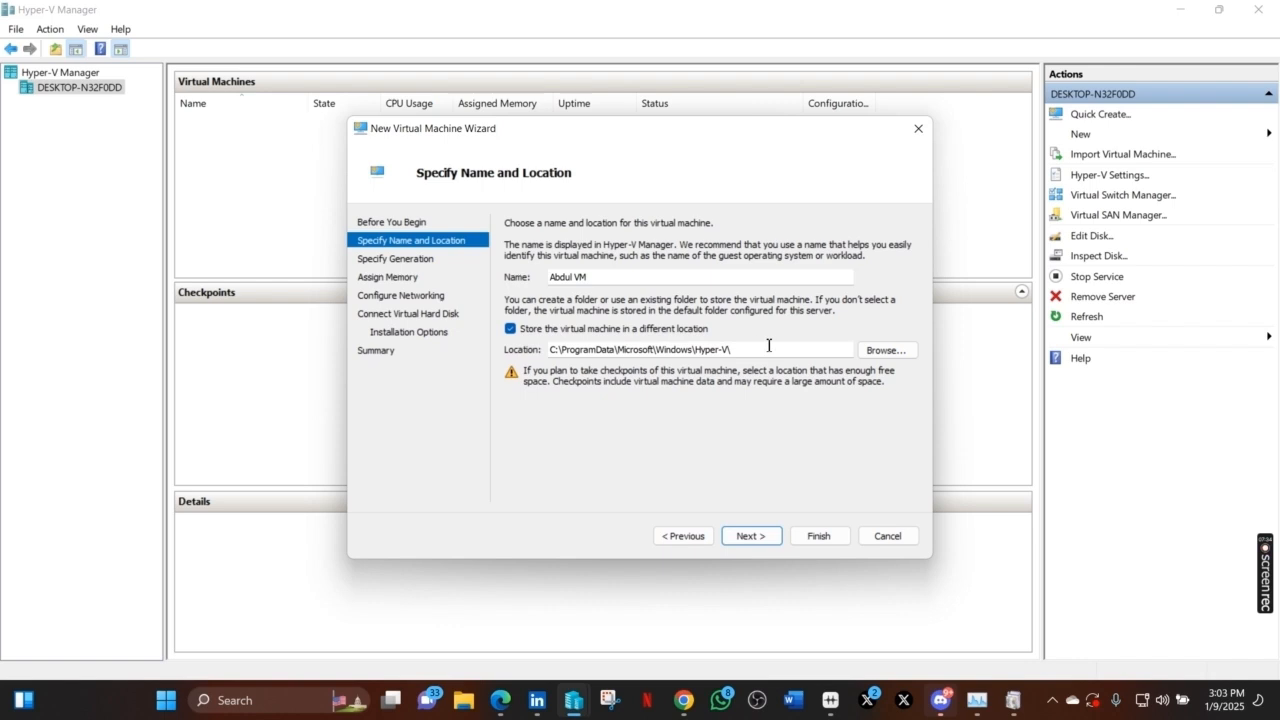
pyautogui.click(881, 356)
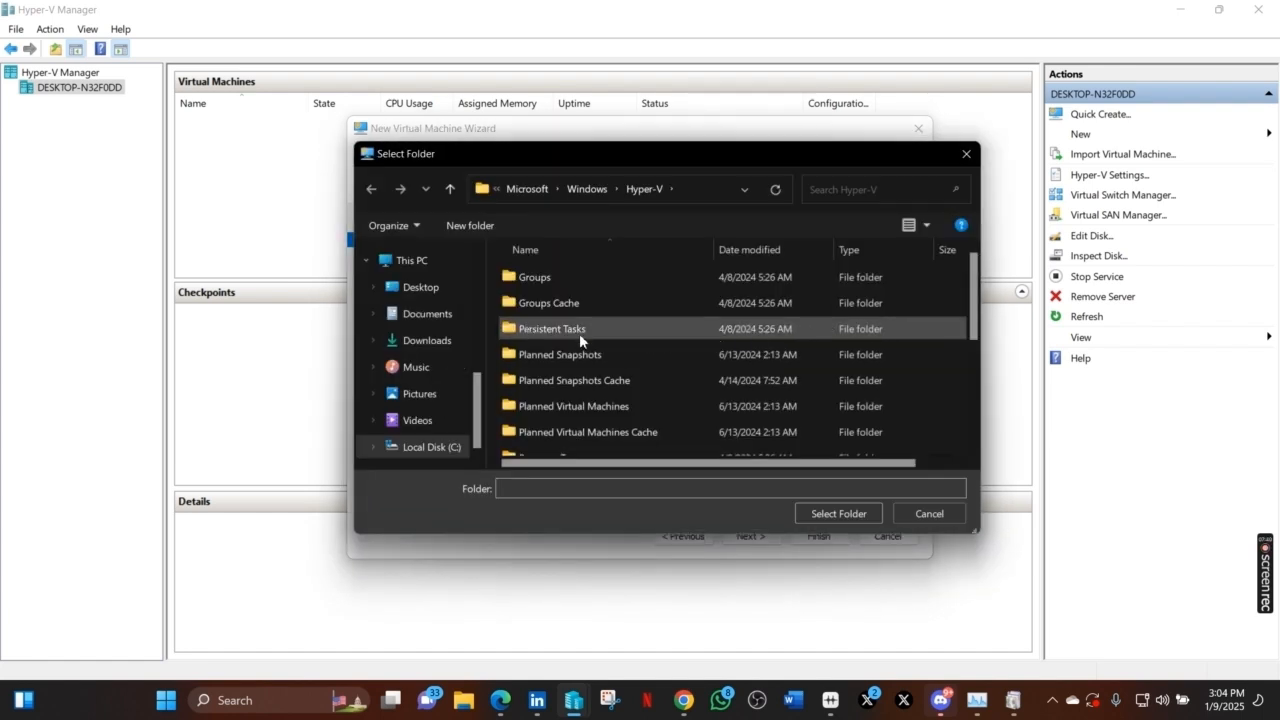
pyautogui.click(443, 288)
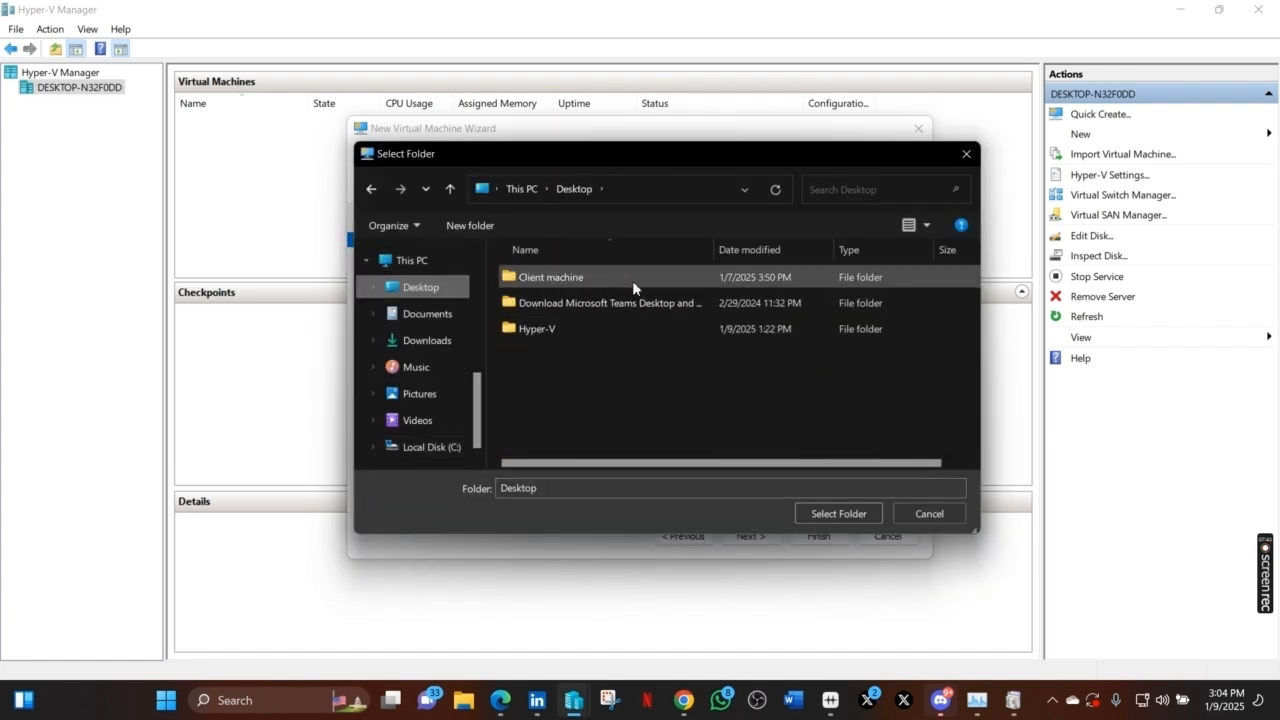
pyautogui.click(596, 327)
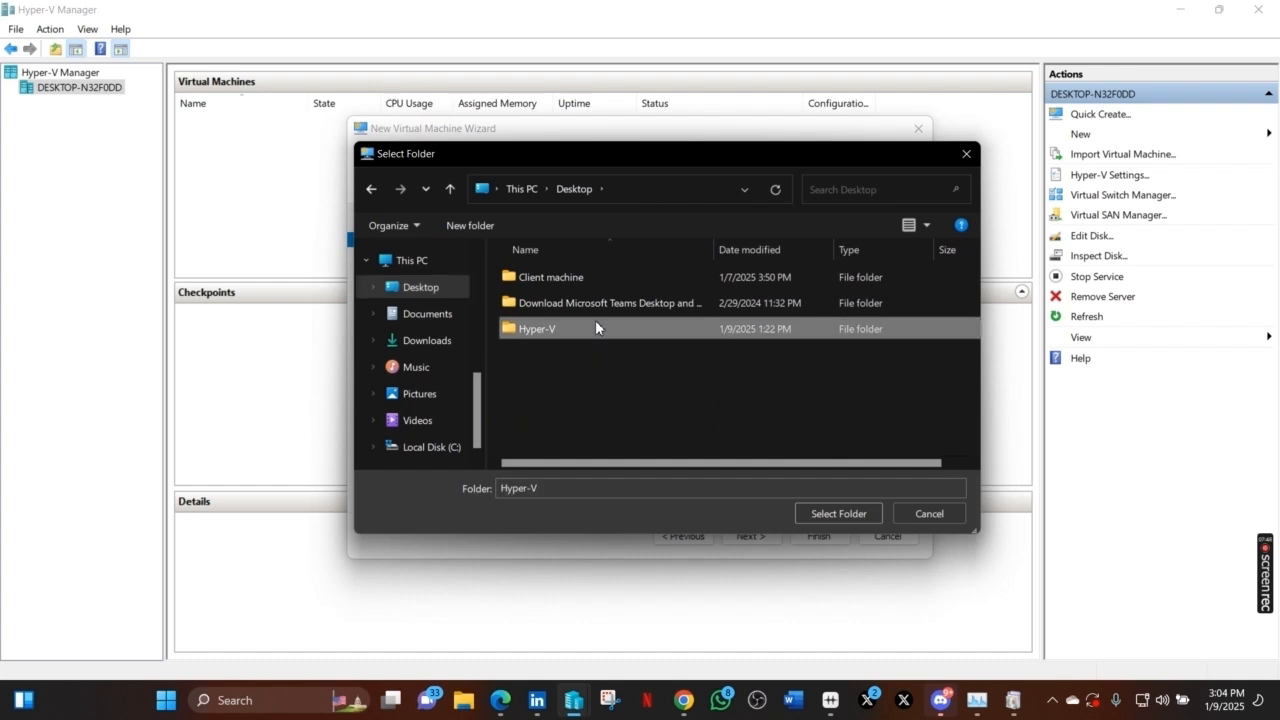
pyautogui.click(834, 514)
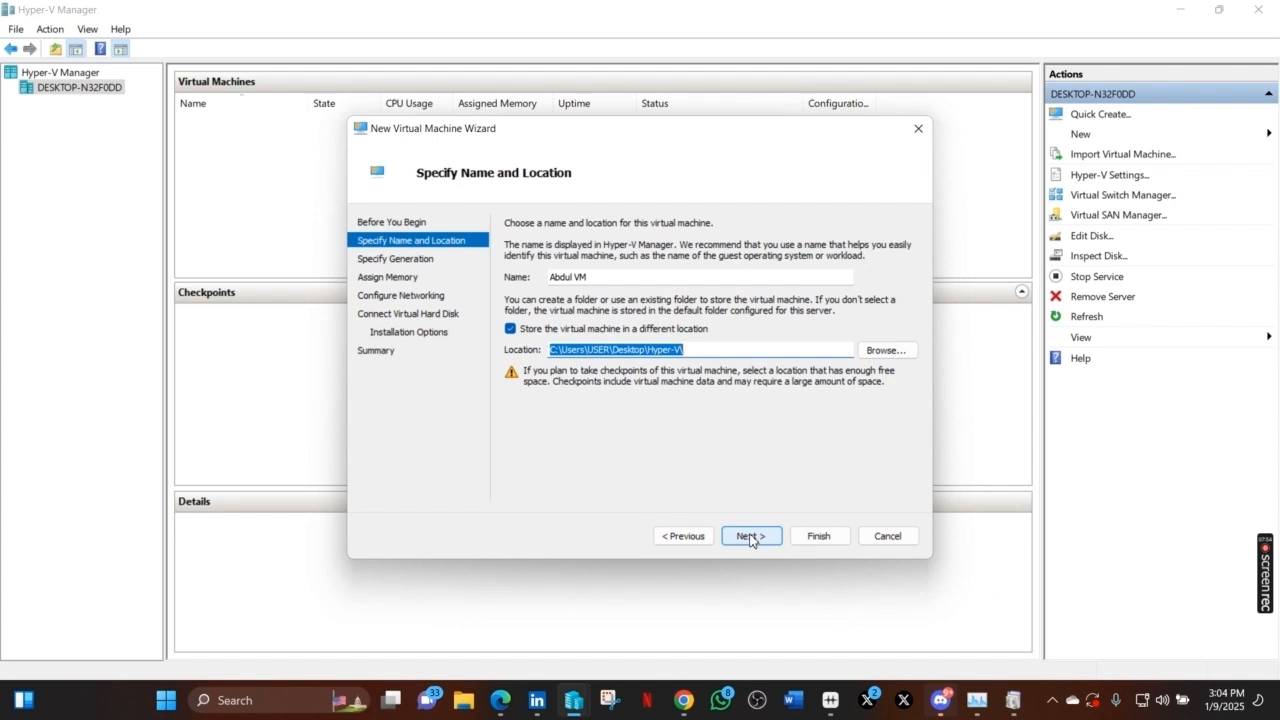
pyautogui.click(751, 539)
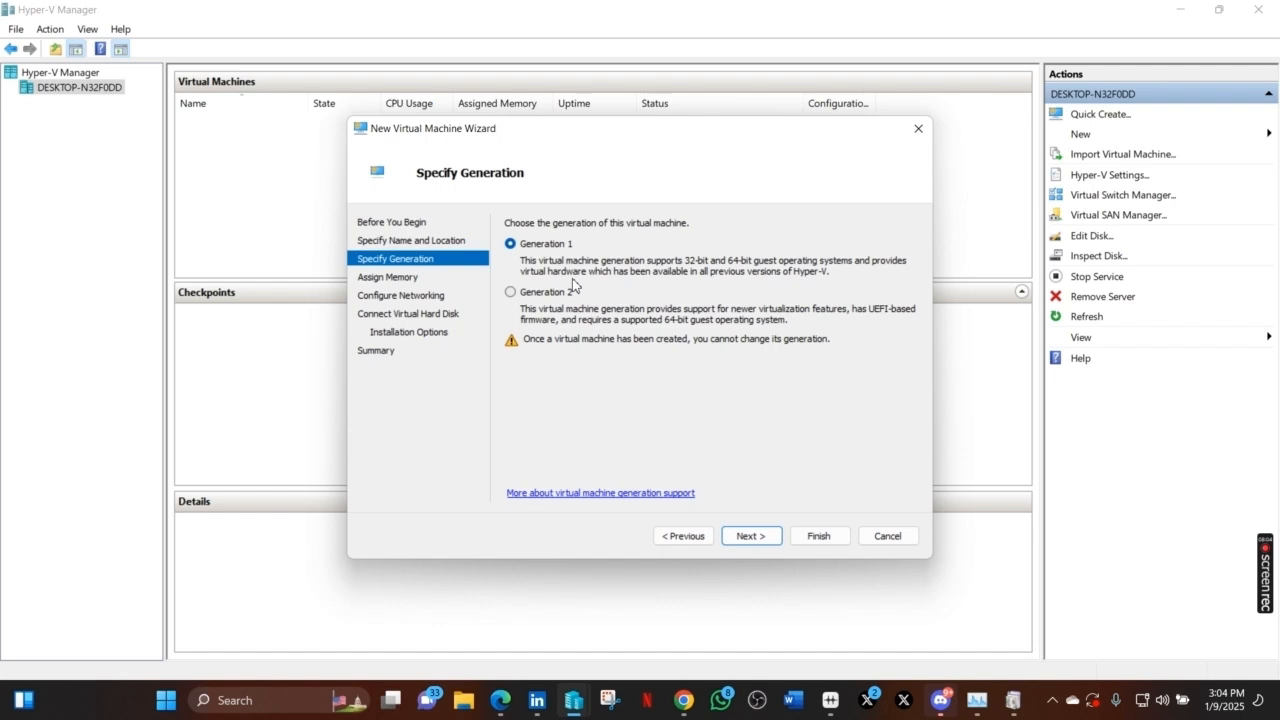
# - Make the VM Generation 2 and keep 1024 MB startup memory
pyautogui.click(511, 292)
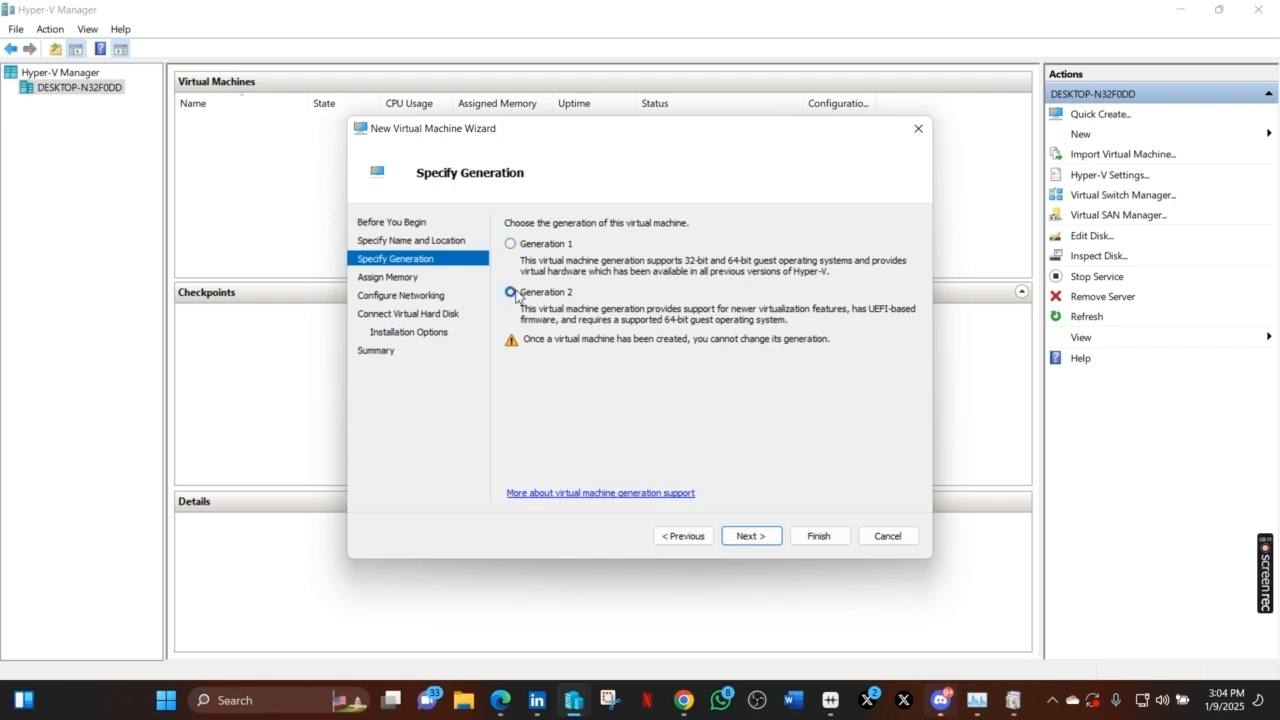
pyautogui.click(750, 536)
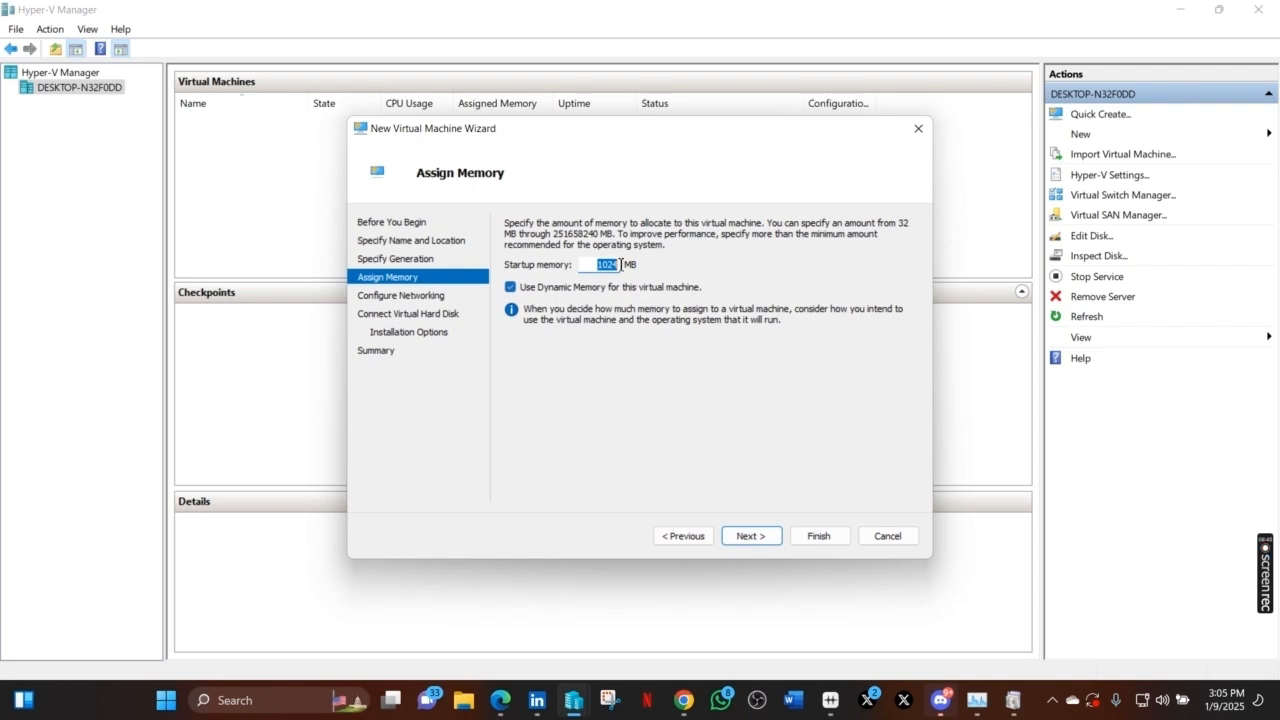
pyautogui.click(750, 545)
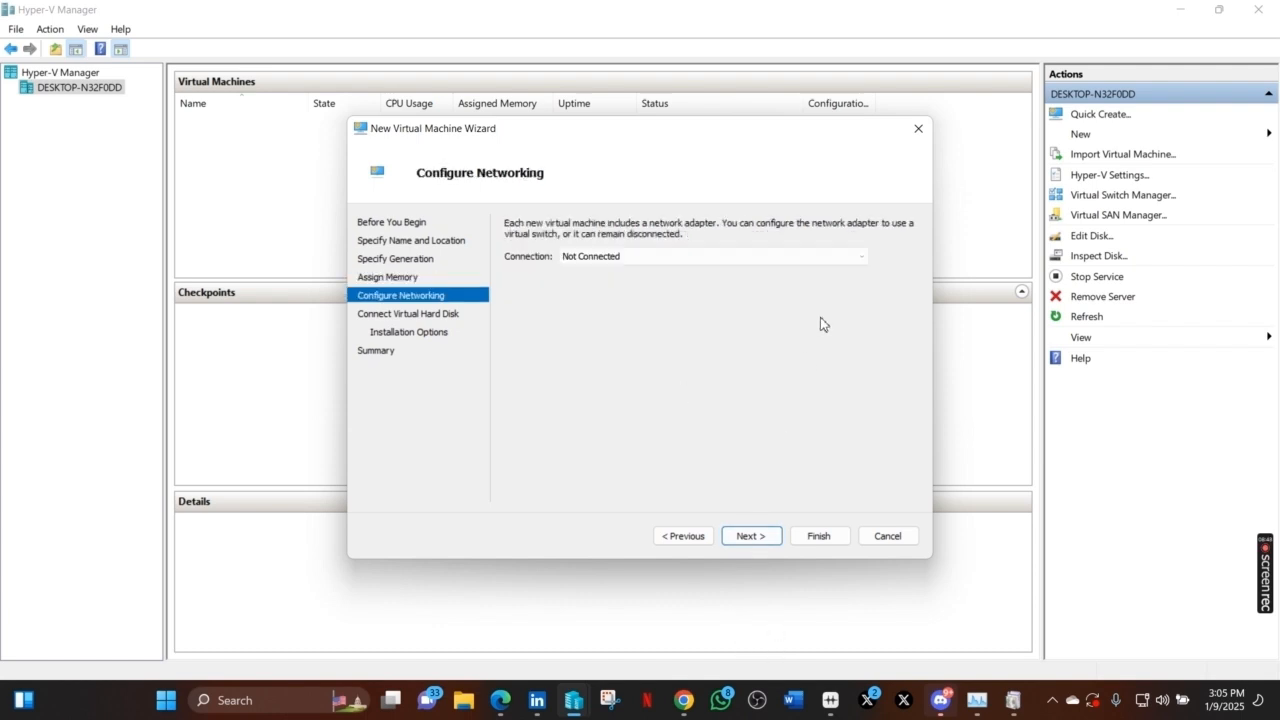
# - Connect the VM's network to the Ghost virtual switch
pyautogui.click(827, 262)
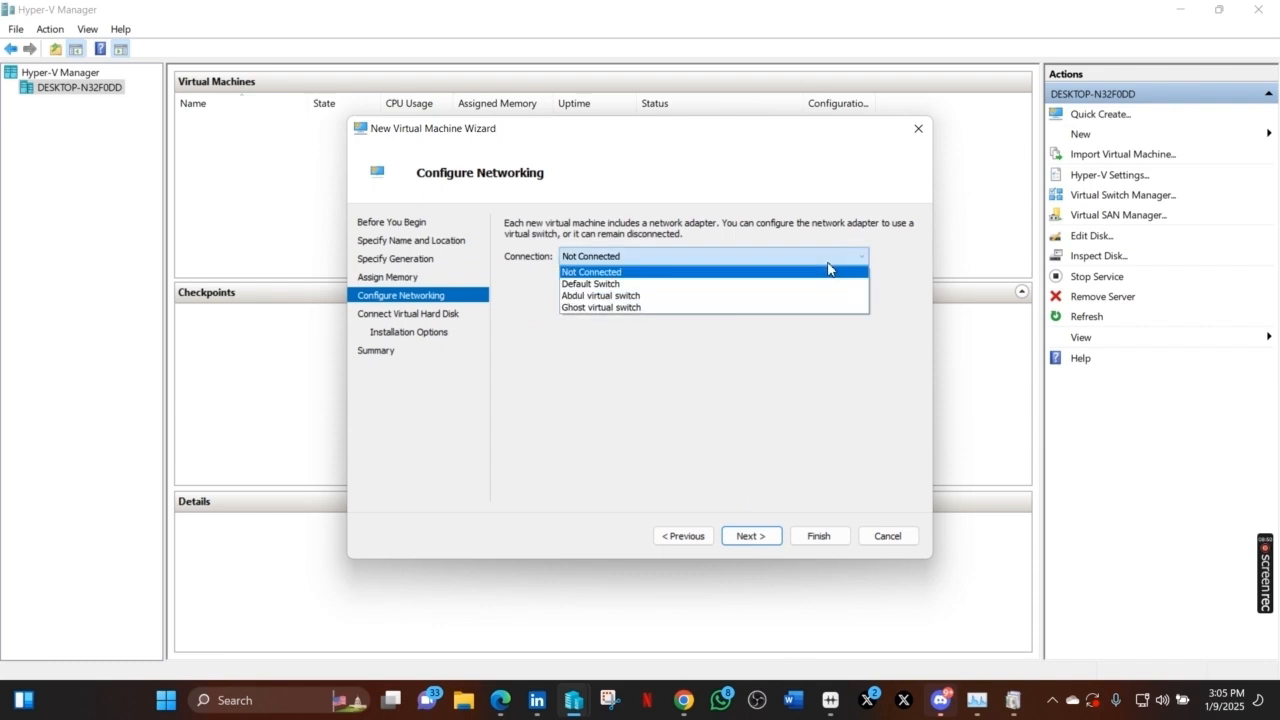
pyautogui.click(735, 307)
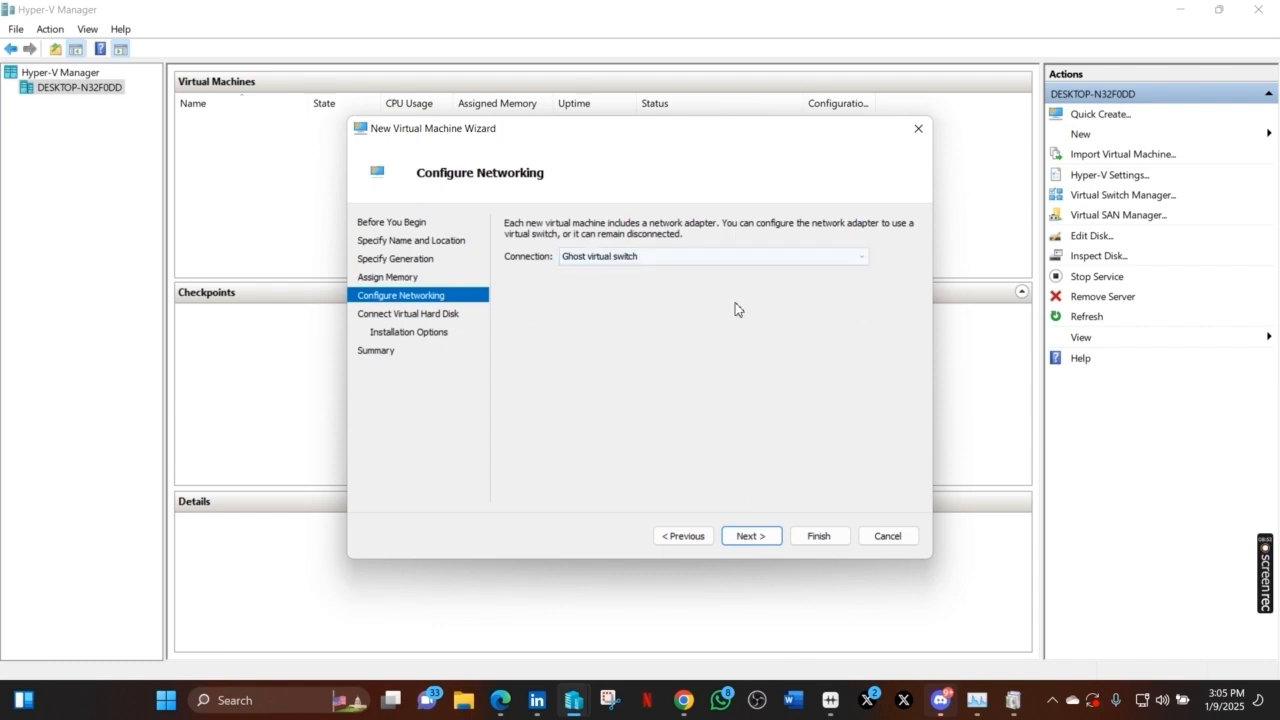
pyautogui.click(765, 533)
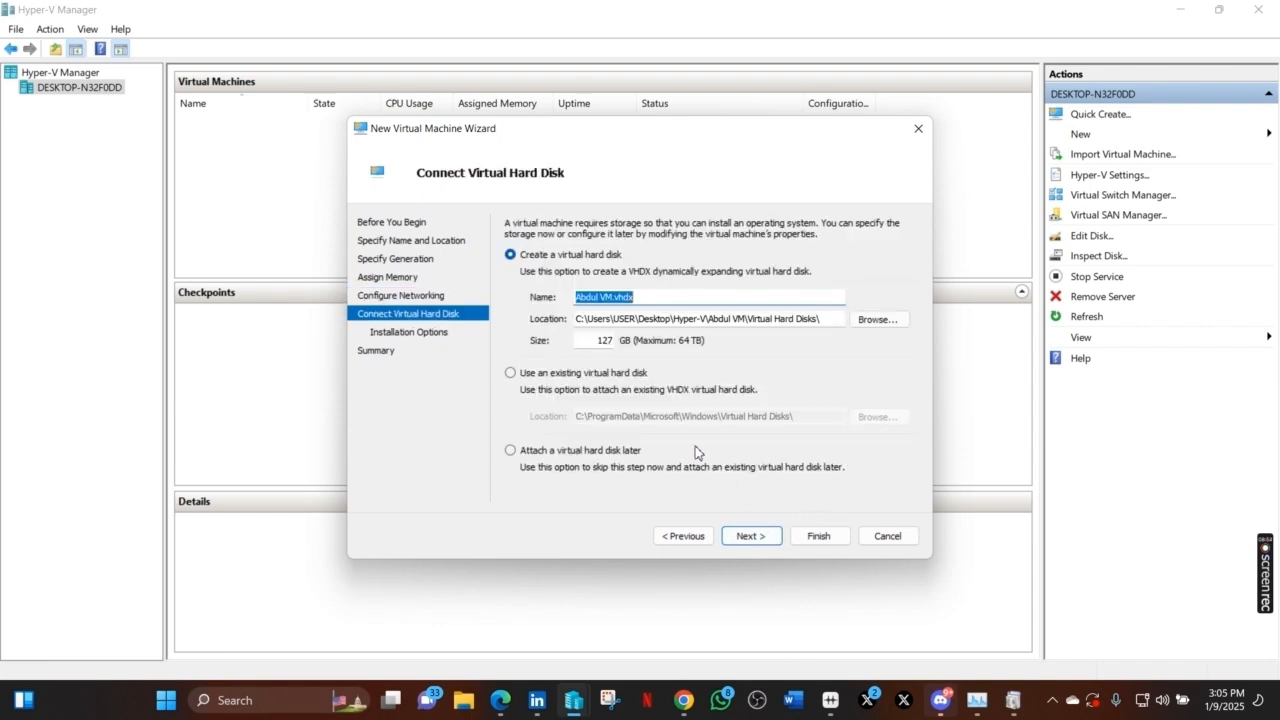
# - Set the new virtual hard disk size to 20 GB
pyautogui.doubleClick(612, 342)
pyautogui.write('1')
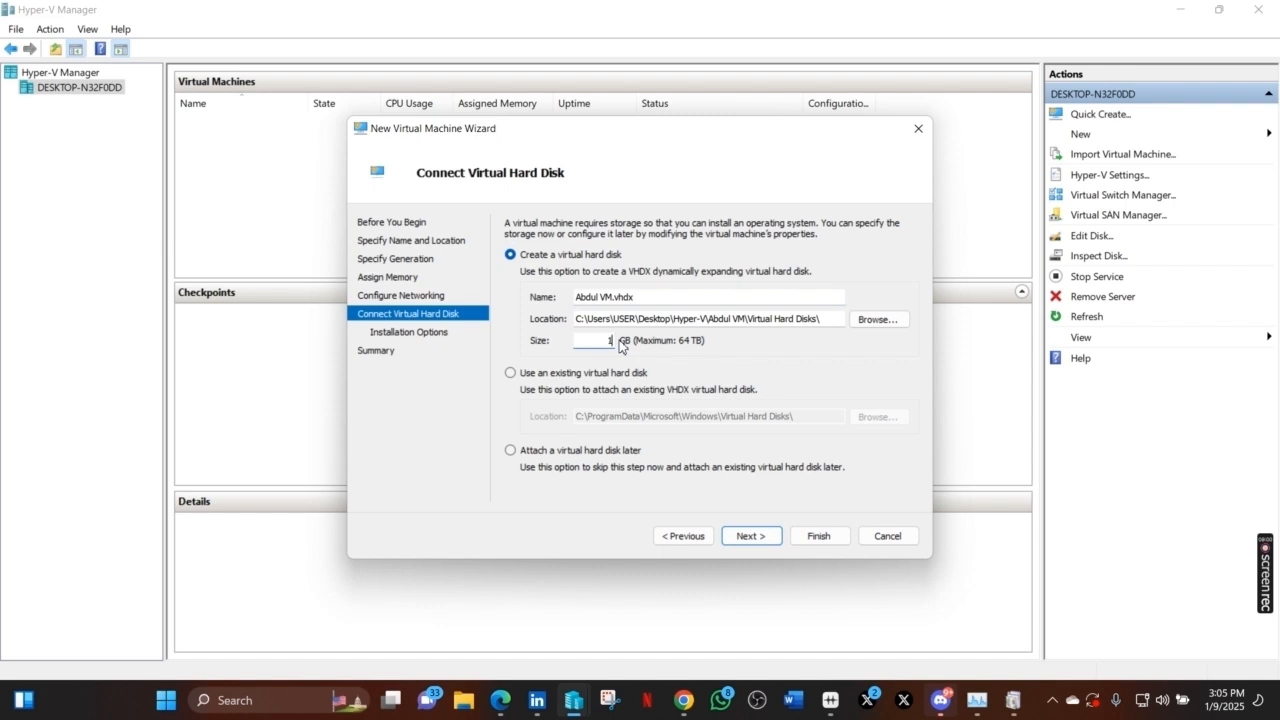
pyautogui.press('BackSpace')
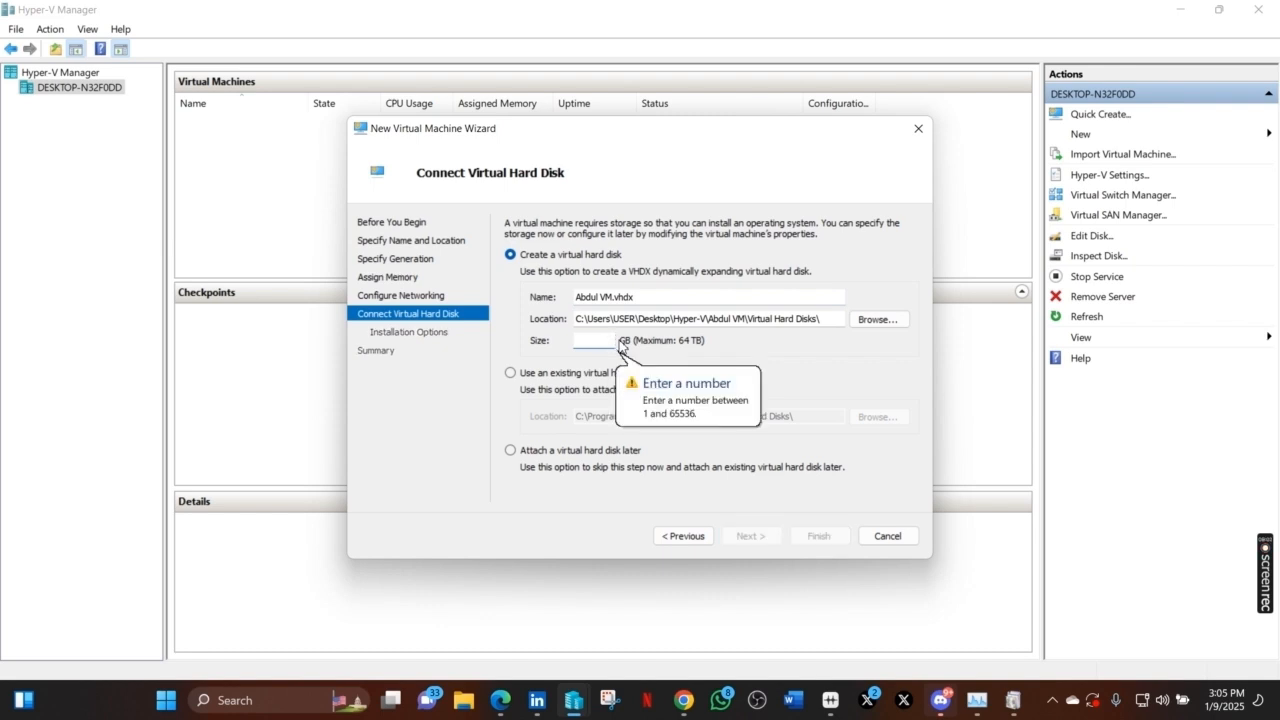
pyautogui.write('2')
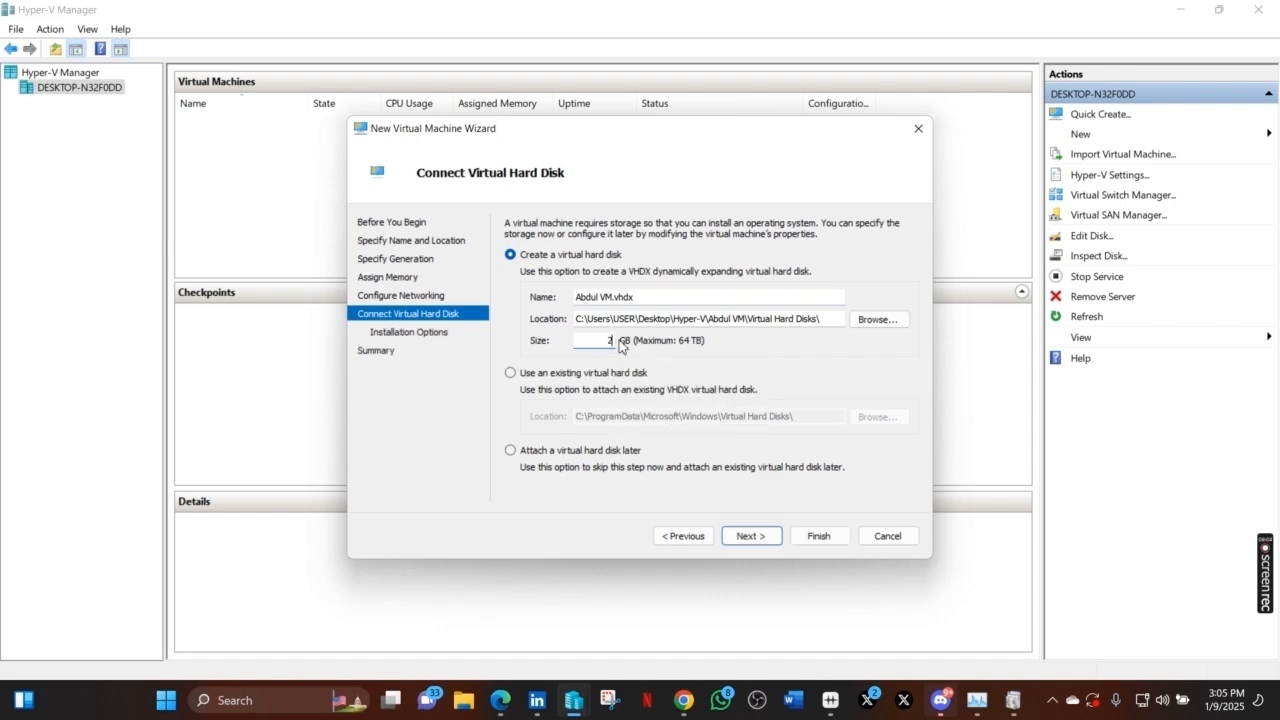
pyautogui.write('0')
pyautogui.click(754, 540)
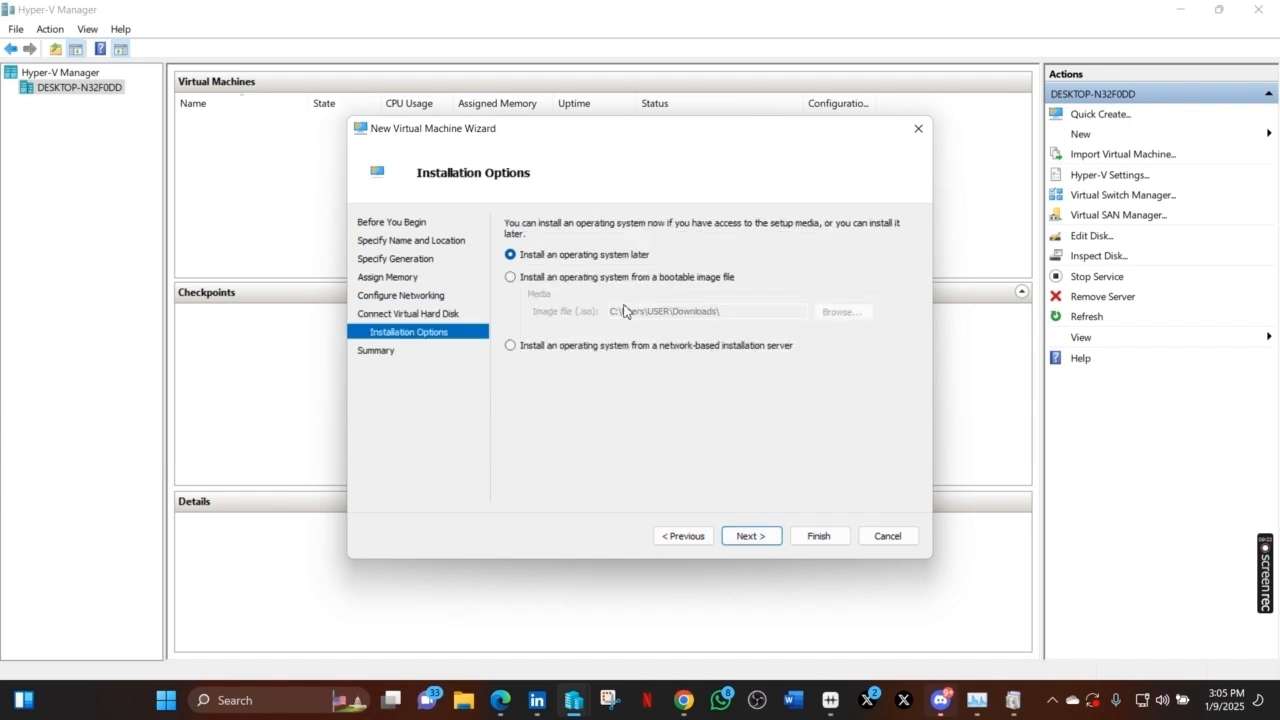
# - Choose the Windows 10 64bit ISO image as the bootable installation media
pyautogui.click(511, 277)
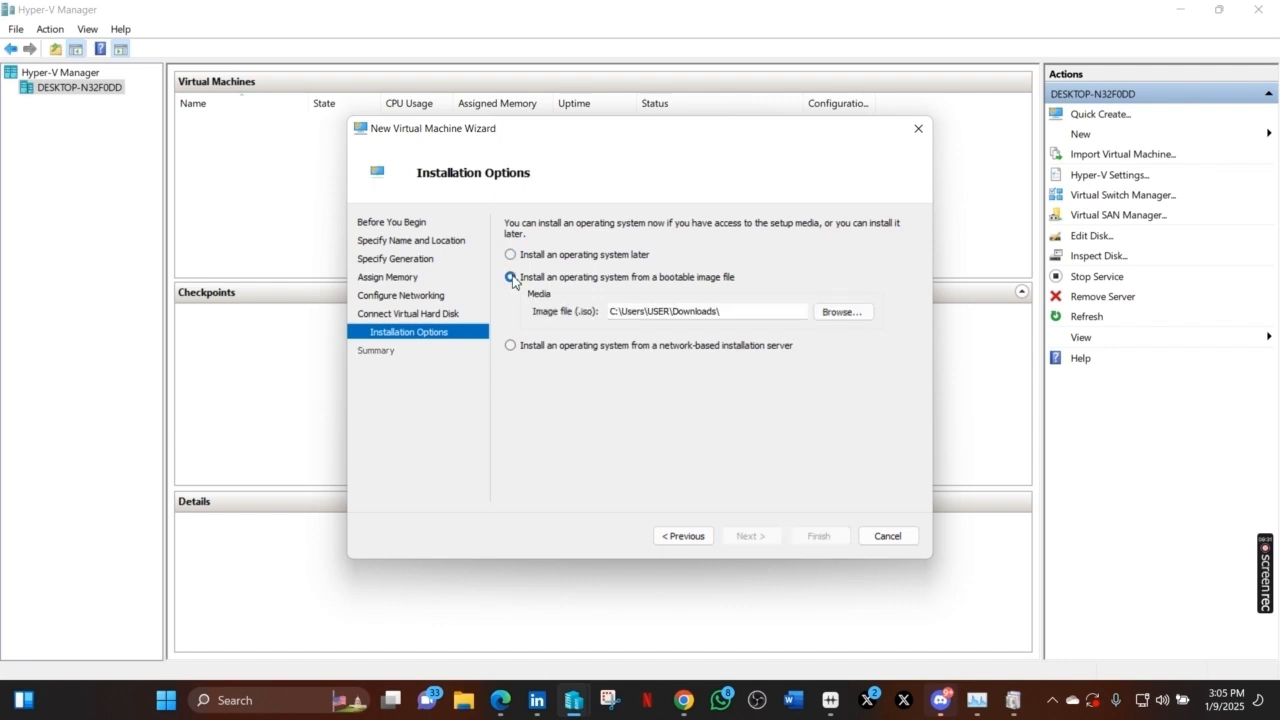
pyautogui.click(841, 312)
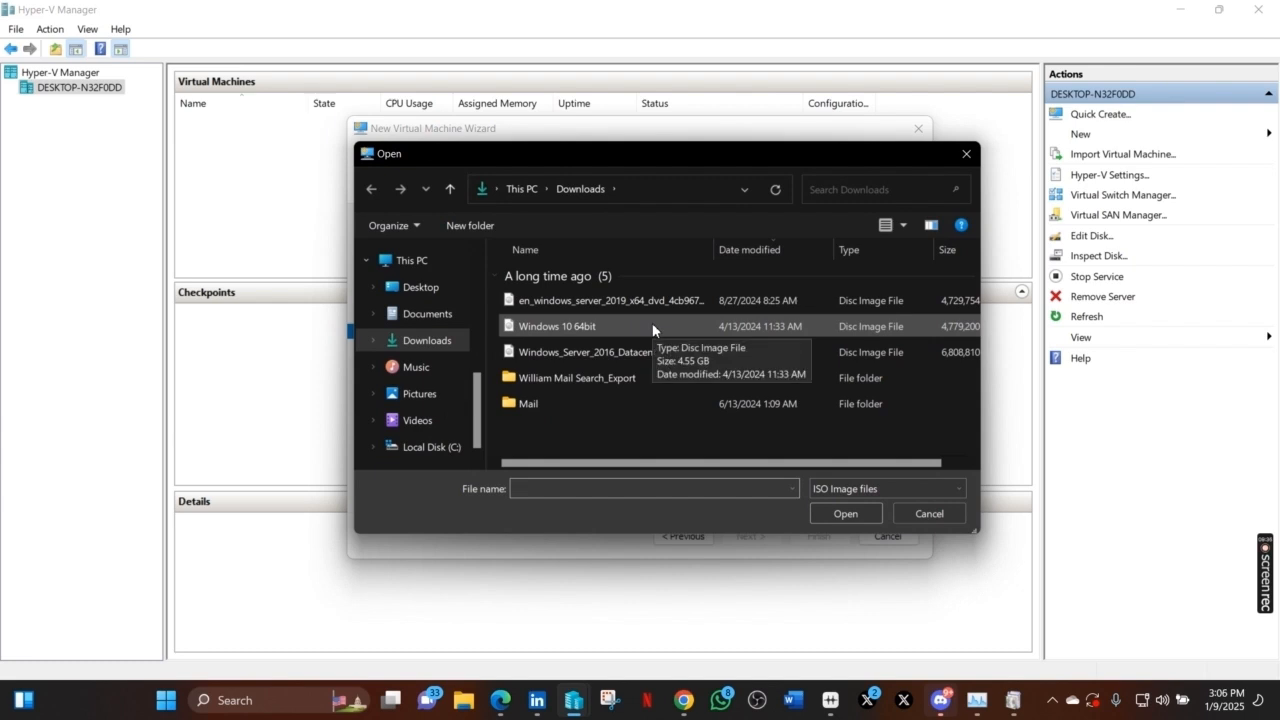
pyautogui.click(652, 327)
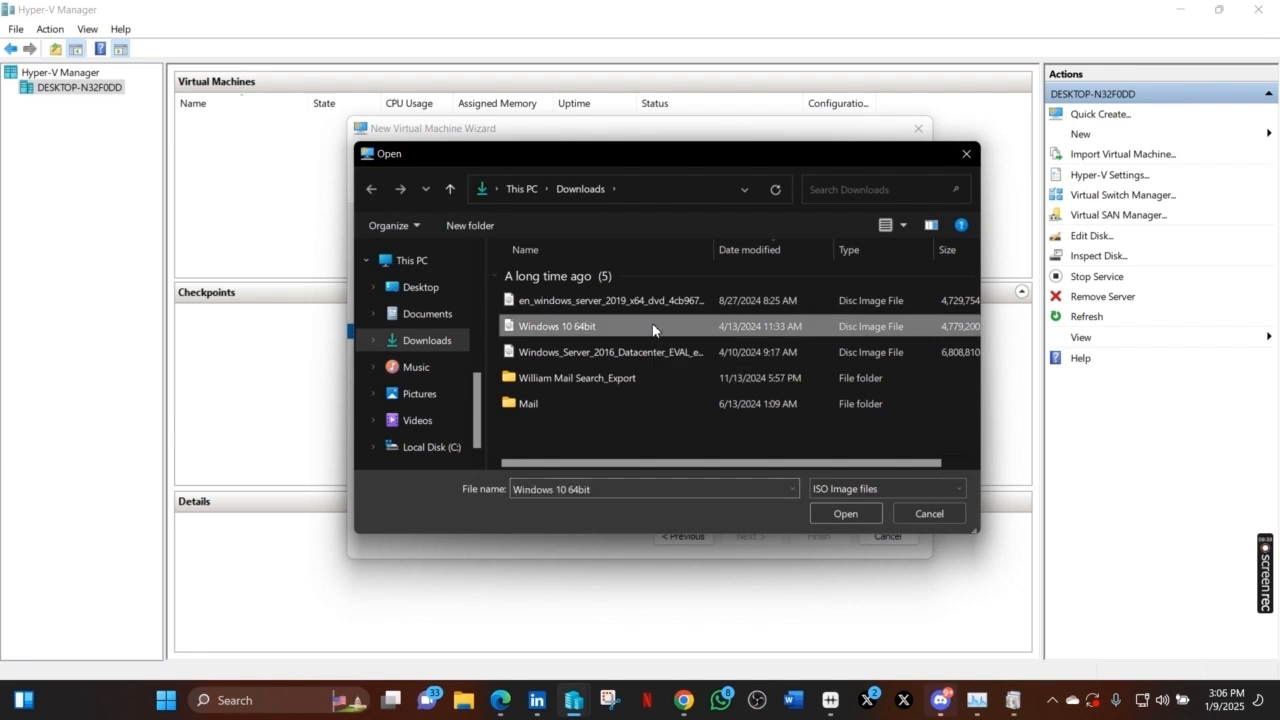
pyautogui.click(843, 515)
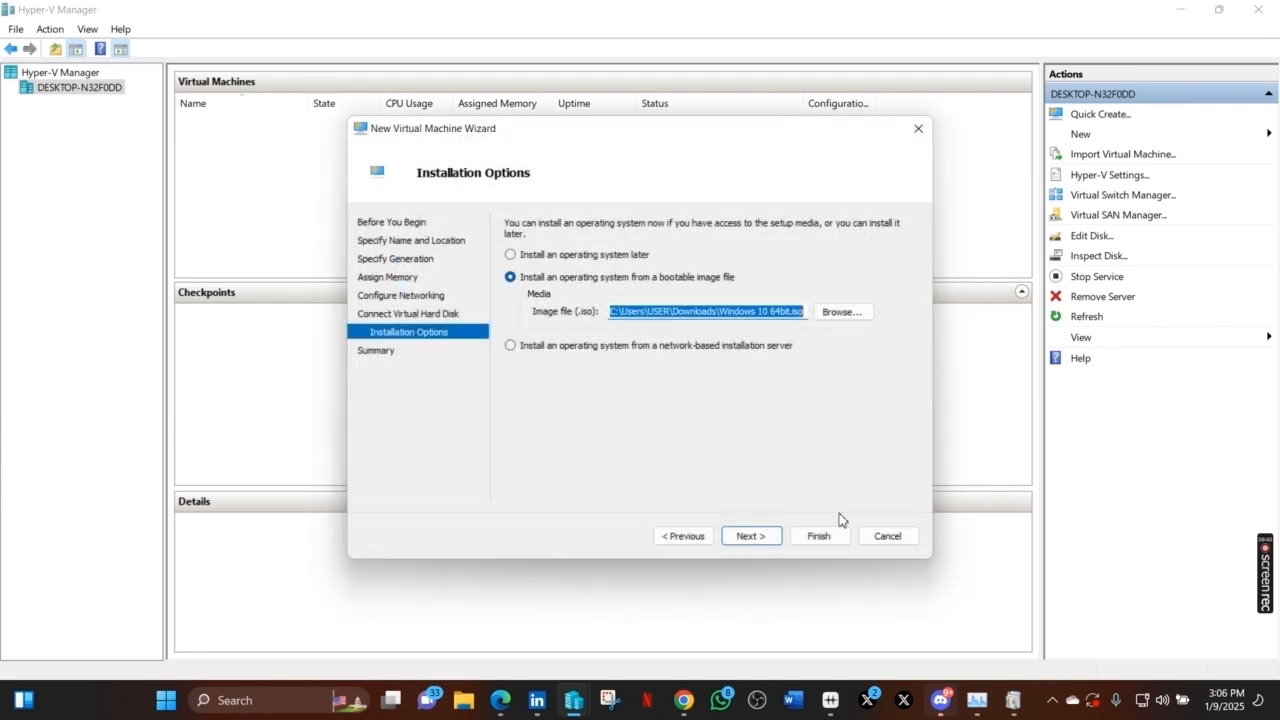
pyautogui.click(748, 541)
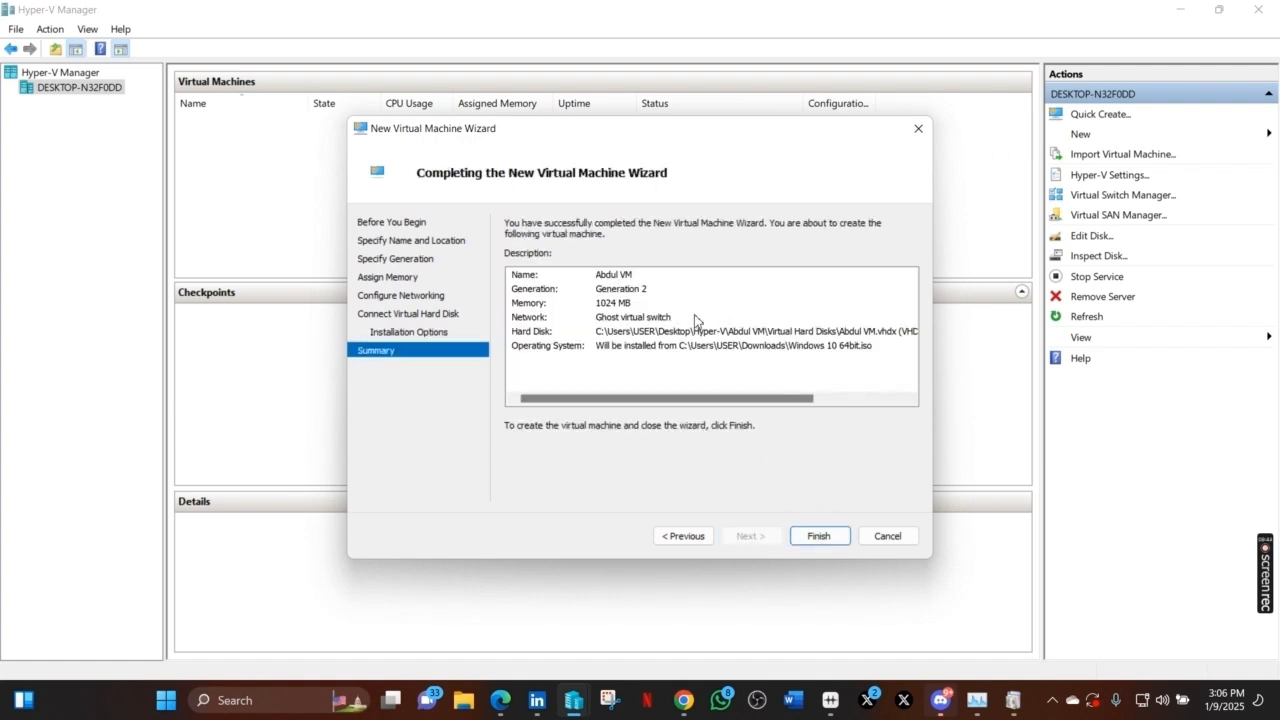
# - Review the summary page and finish creating the virtual machine
pyautogui.hscroll(2, 697, 322)
pyautogui.hscroll(-2, 697, 322)
pyautogui.click(819, 537)
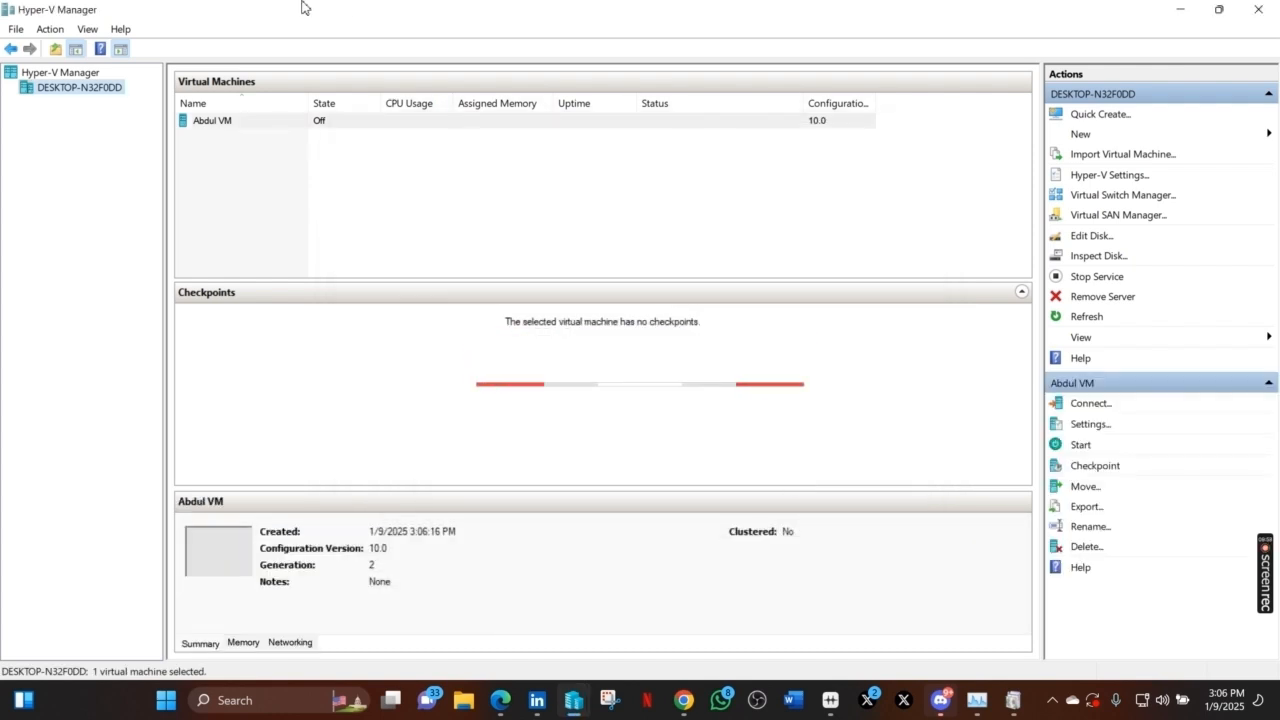
# - Start the new virtual machine and connect to its console
pyautogui.click(335, 123)
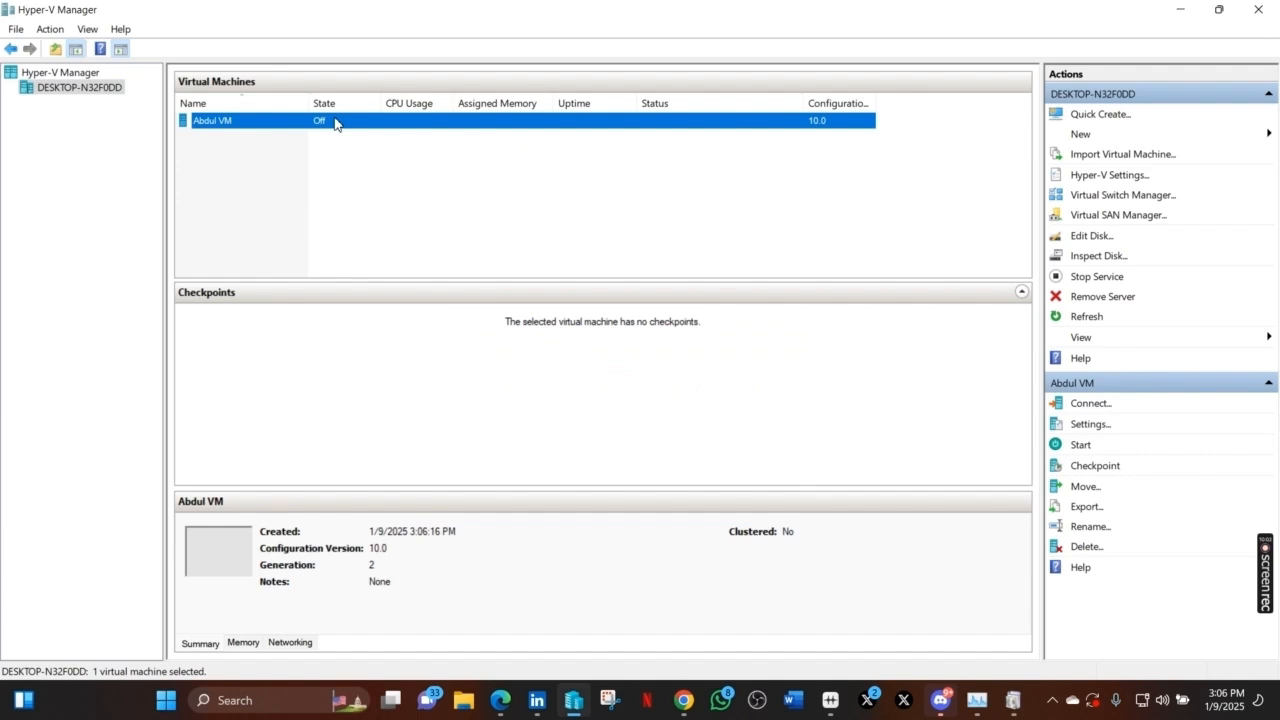
pyautogui.click(1088, 450)
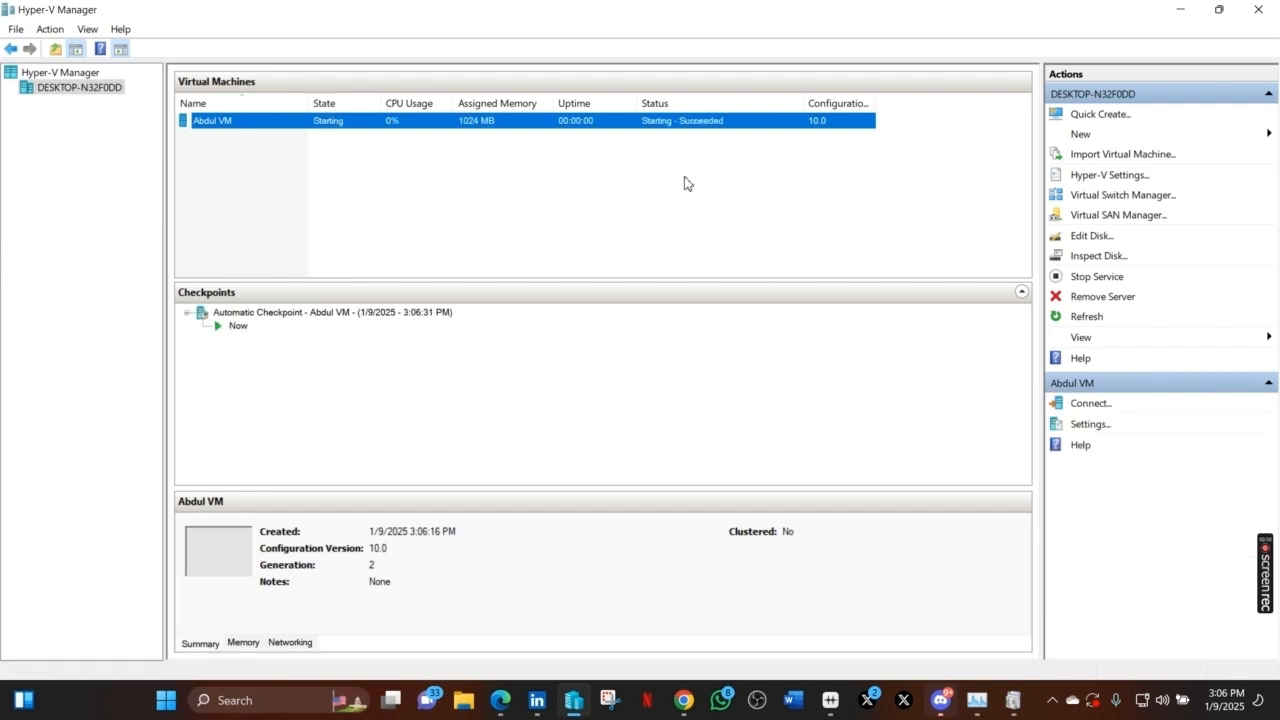
pyautogui.doubleClick(652, 121)
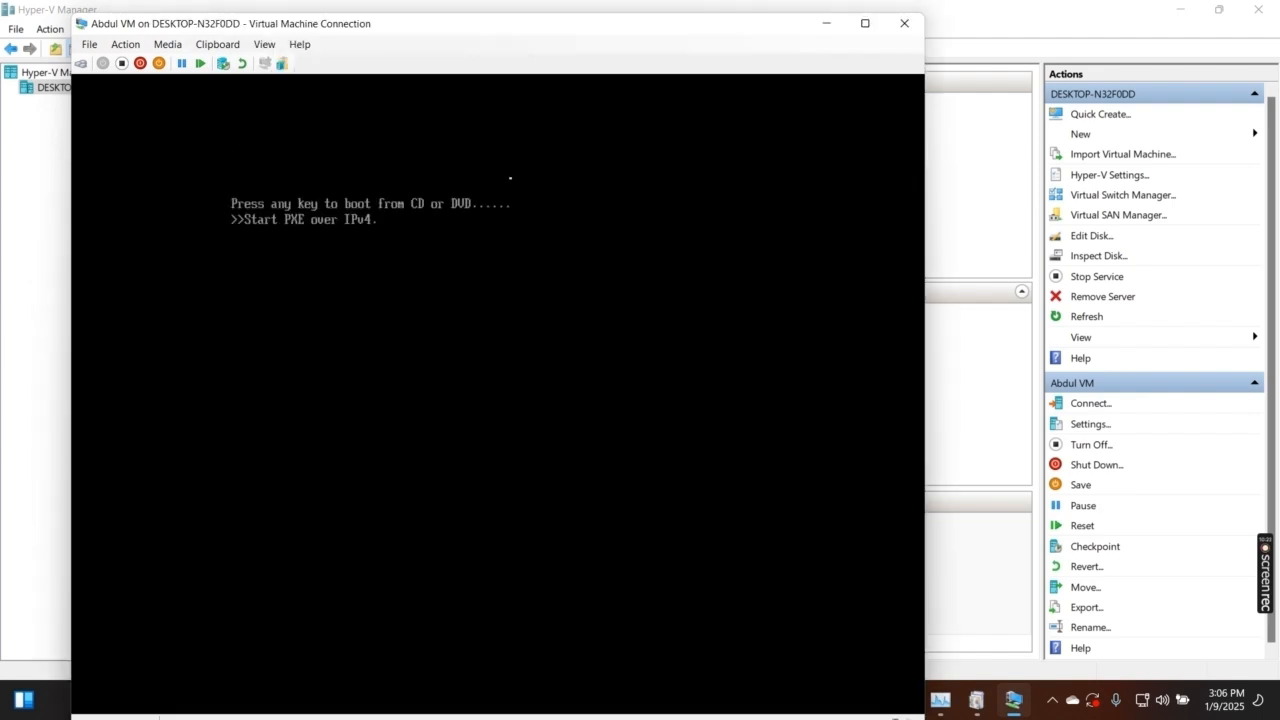
# - Send Ctrl+Alt+Delete to restart the VM and boot from the Windows DVD
pyautogui.click(126, 45)
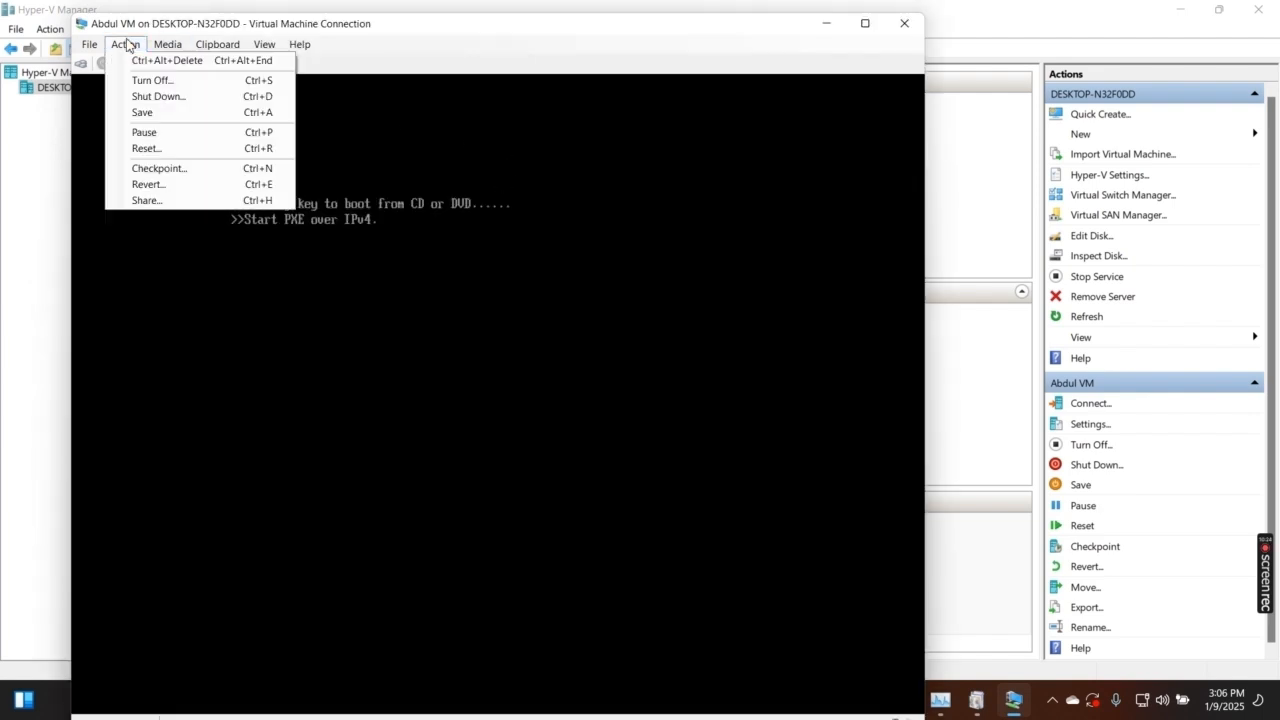
pyautogui.click(126, 45)
pyautogui.click(126, 45)
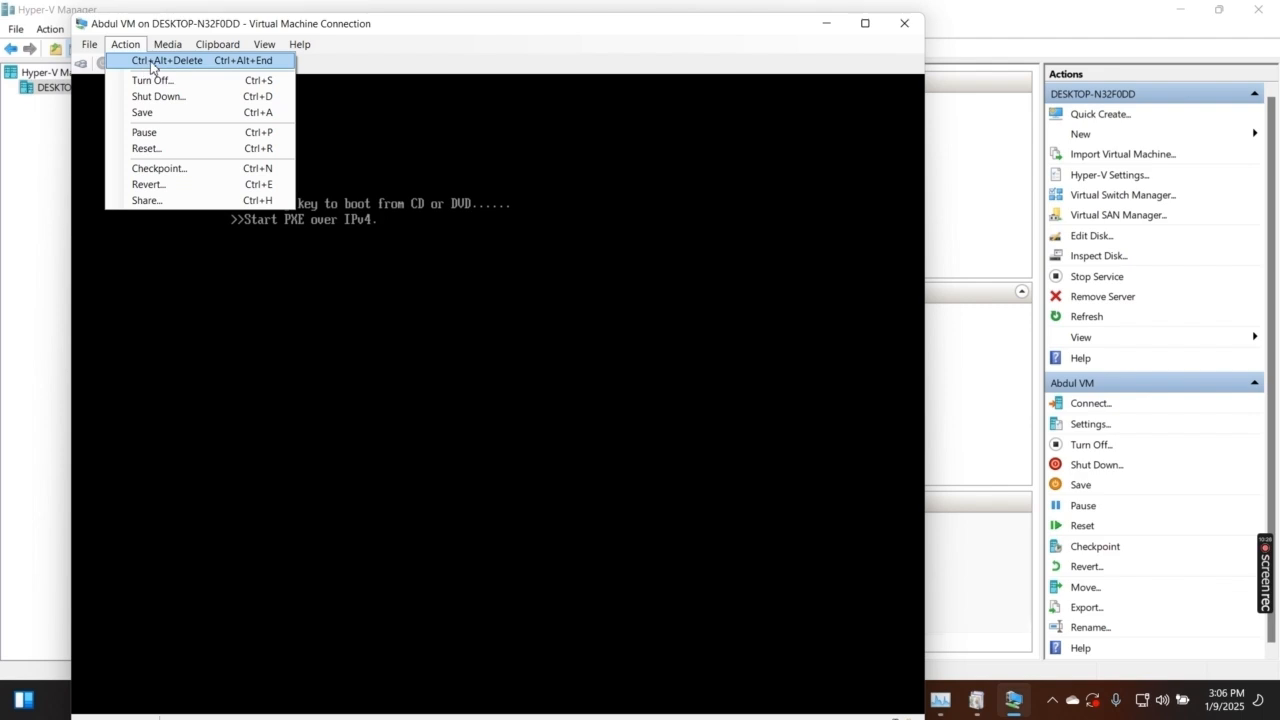
pyautogui.click(146, 62)
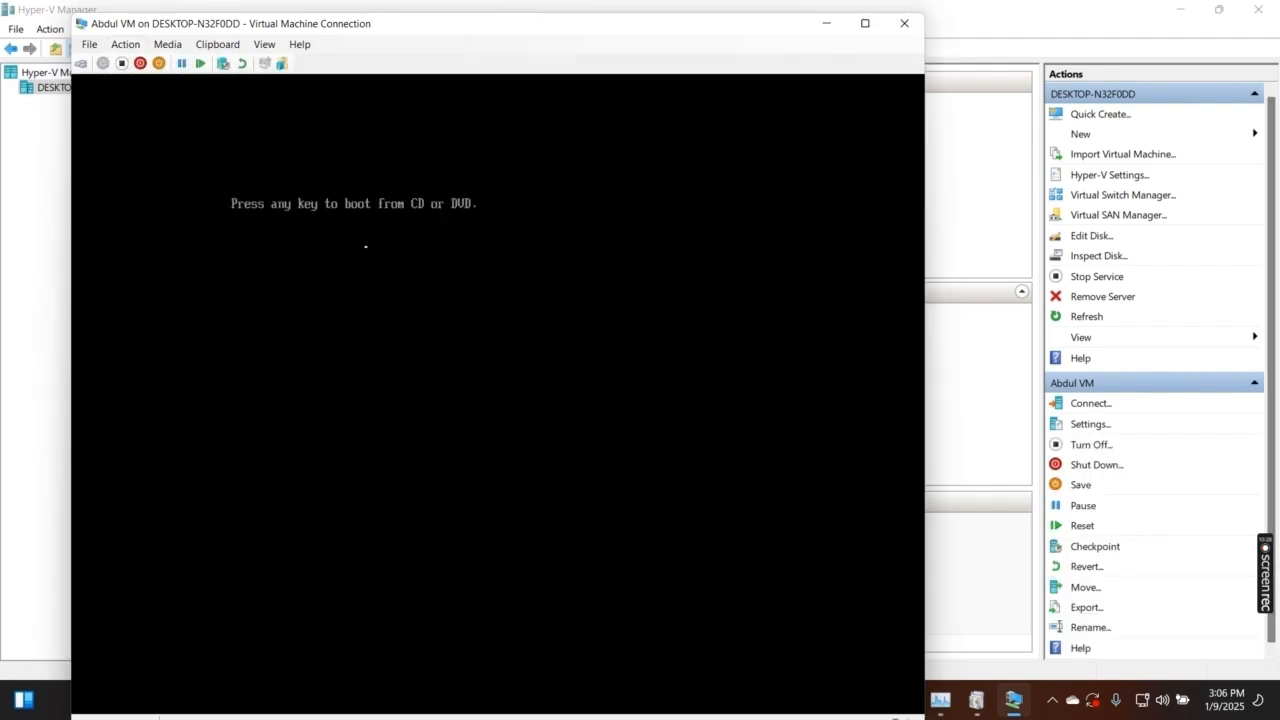
pyautogui.press('Return')
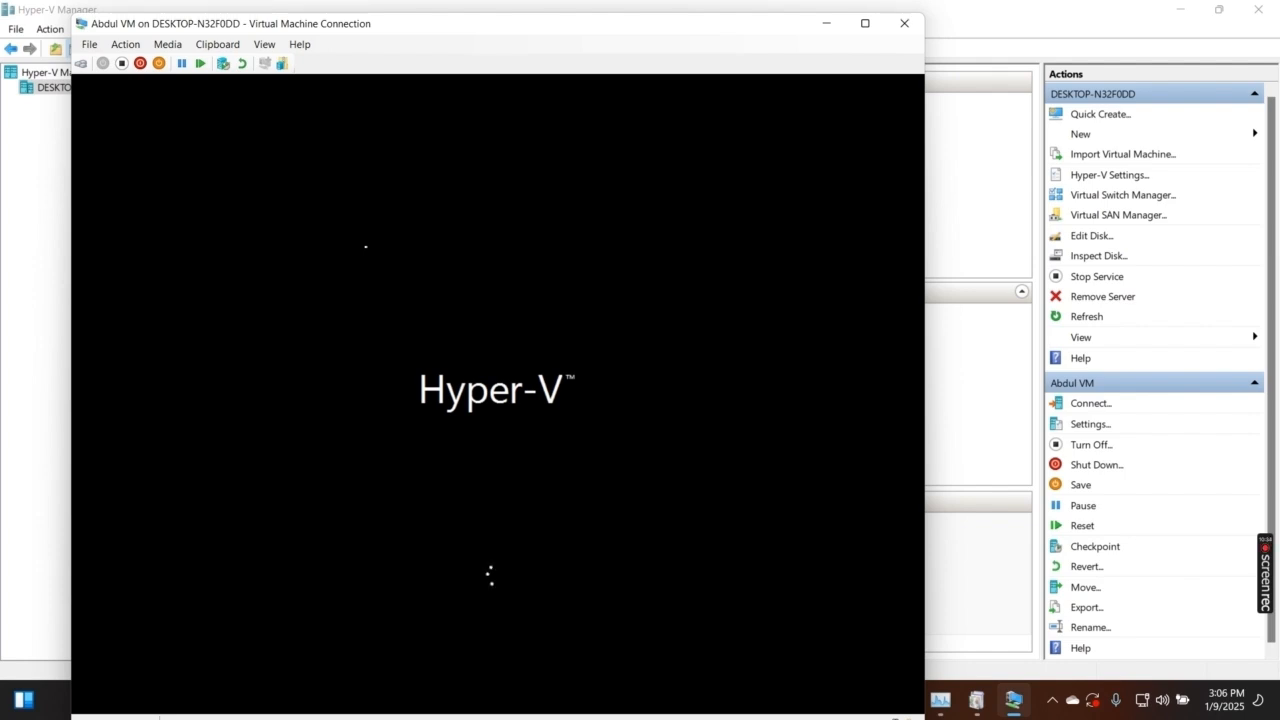
# - Maximize the VM console, accept English (United States) defaults, and begin Install now
pyautogui.click(866, 28)
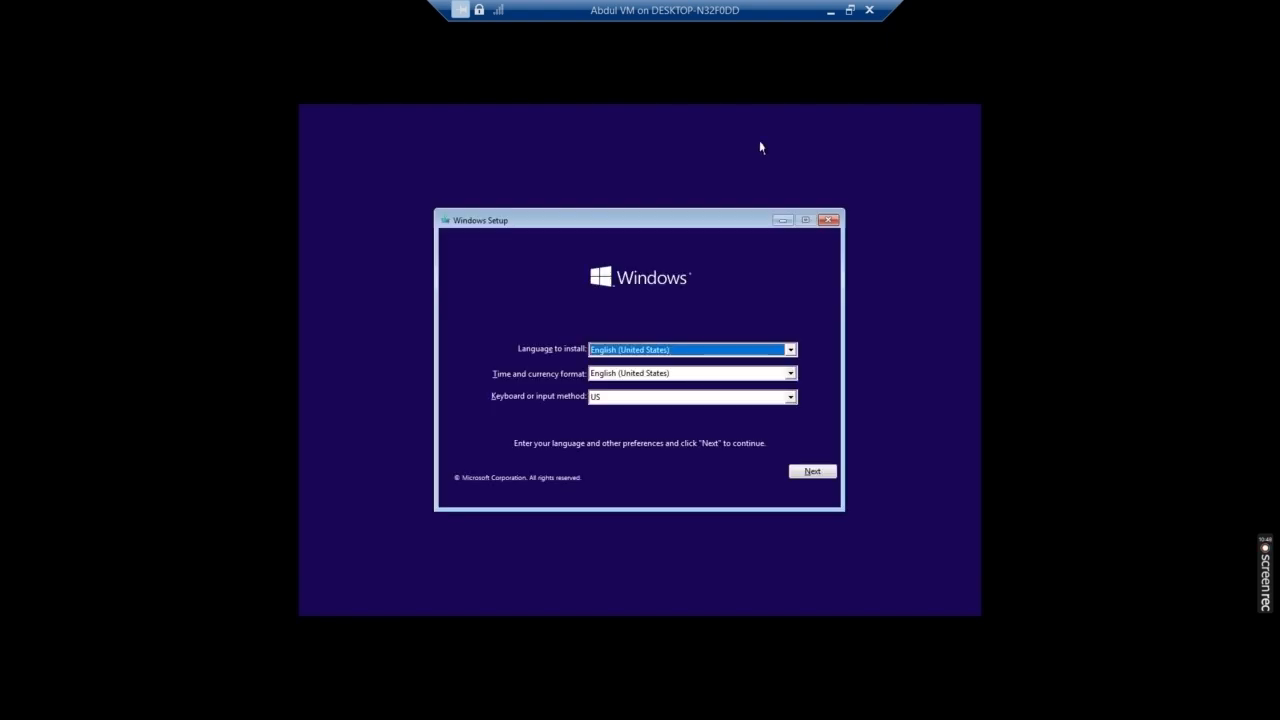
pyautogui.click(812, 473)
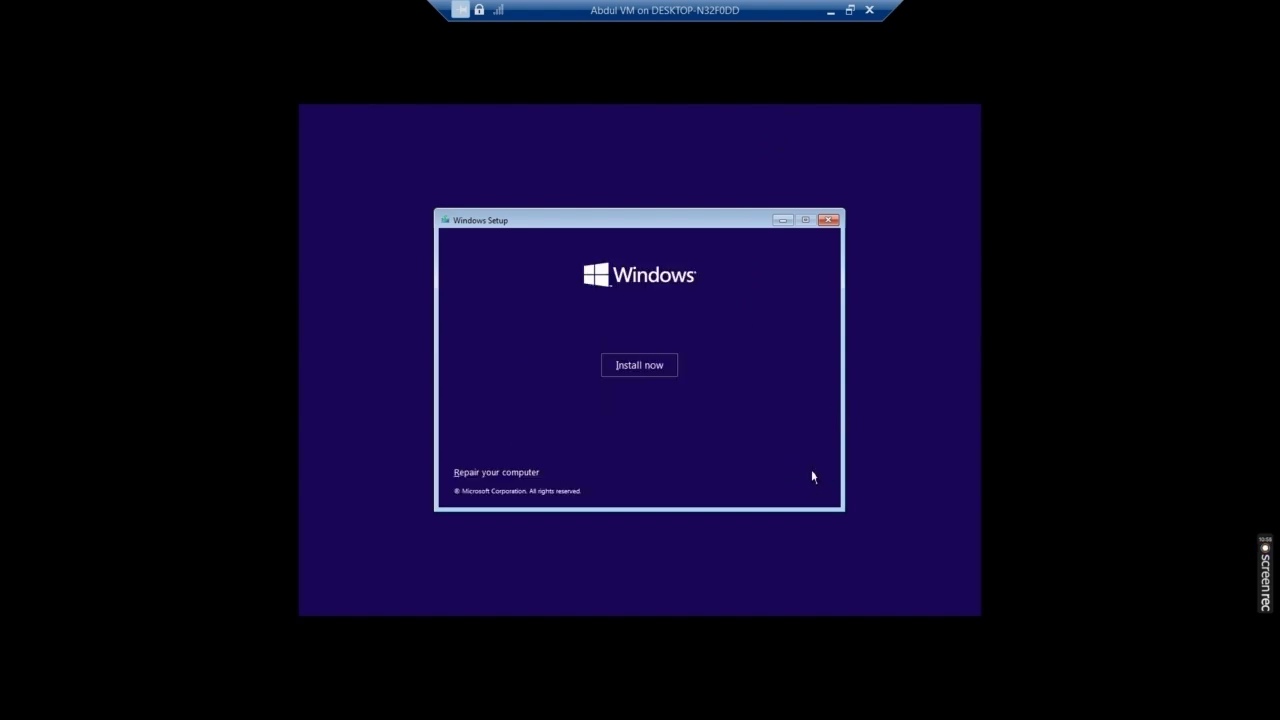
pyautogui.click(655, 372)
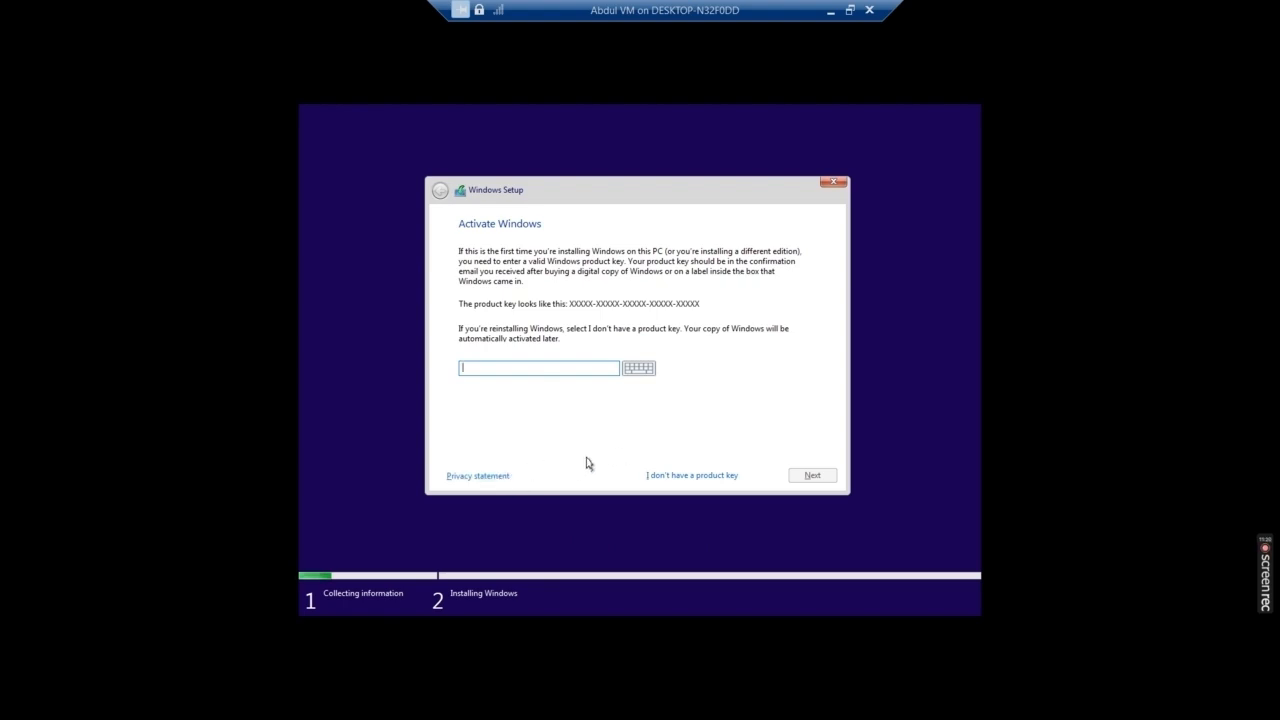
# - Skip the product key and choose Windows 10 Pro as the edition
pyautogui.click(705, 476)
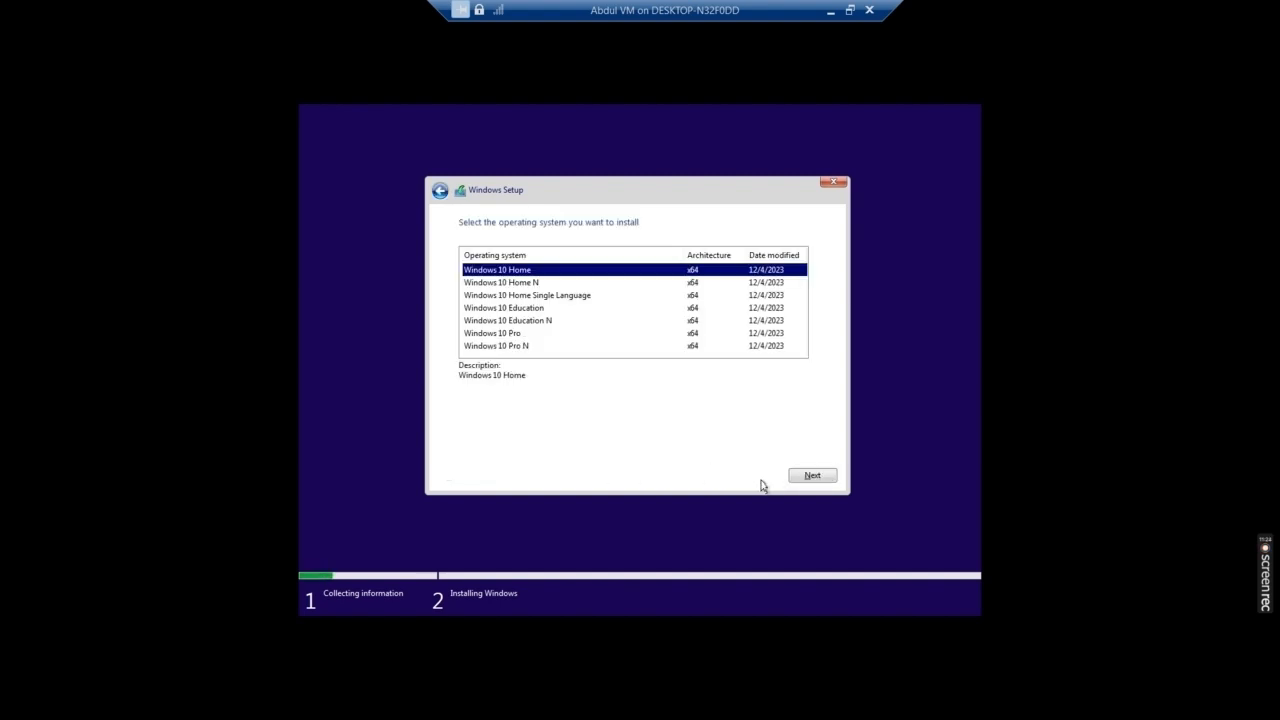
pyautogui.click(512, 336)
pyautogui.click(816, 474)
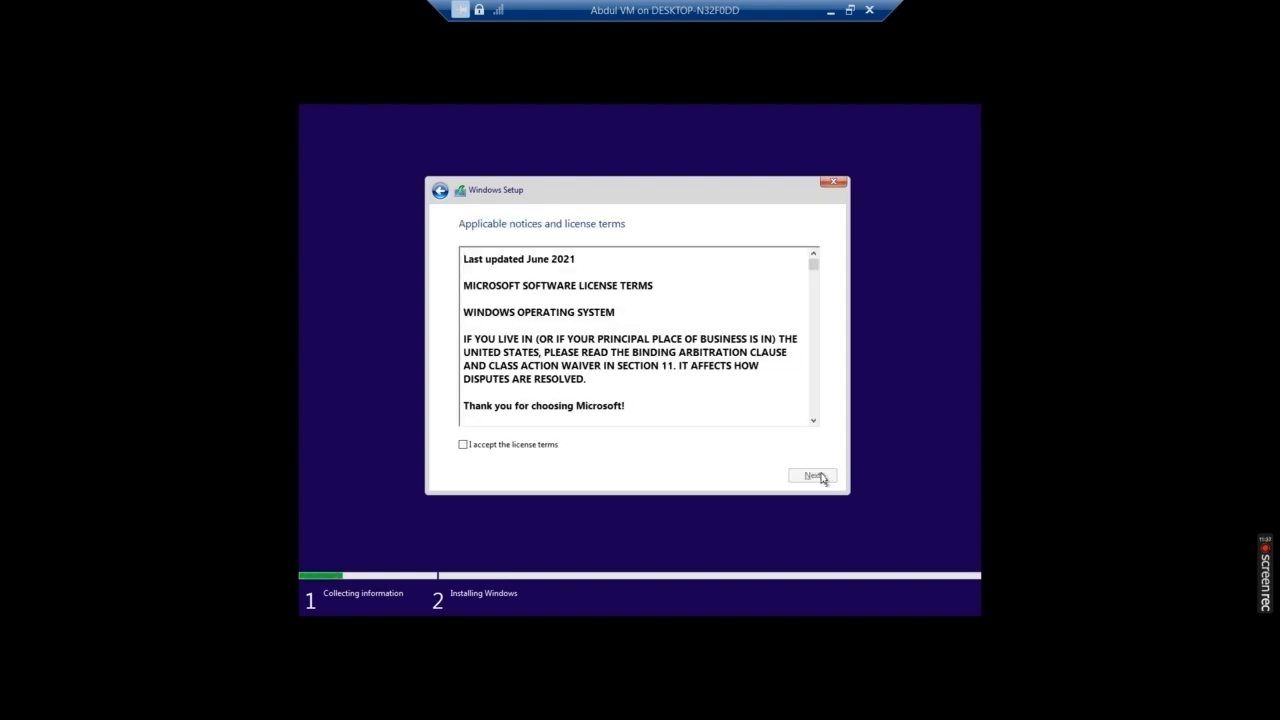
# - Scroll through and accept the license terms, then continue
pyautogui.scroll(-4, 623, 322)
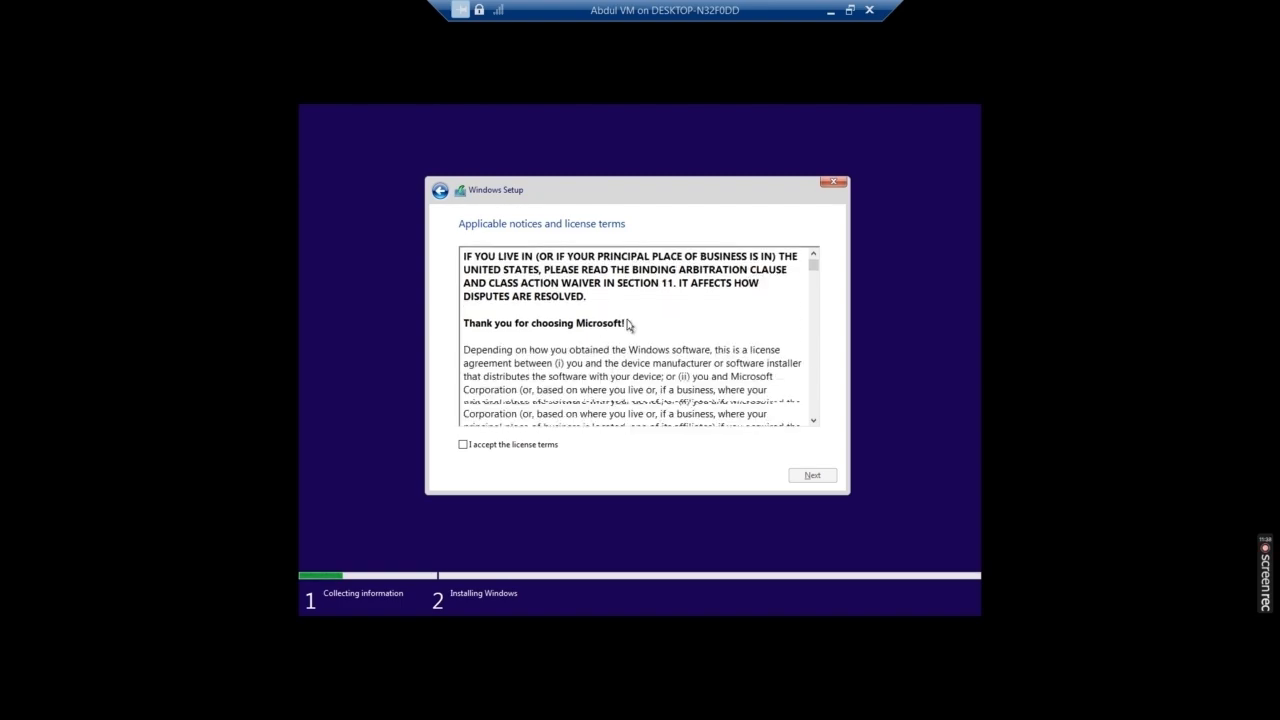
pyautogui.scroll(-3, 628, 325)
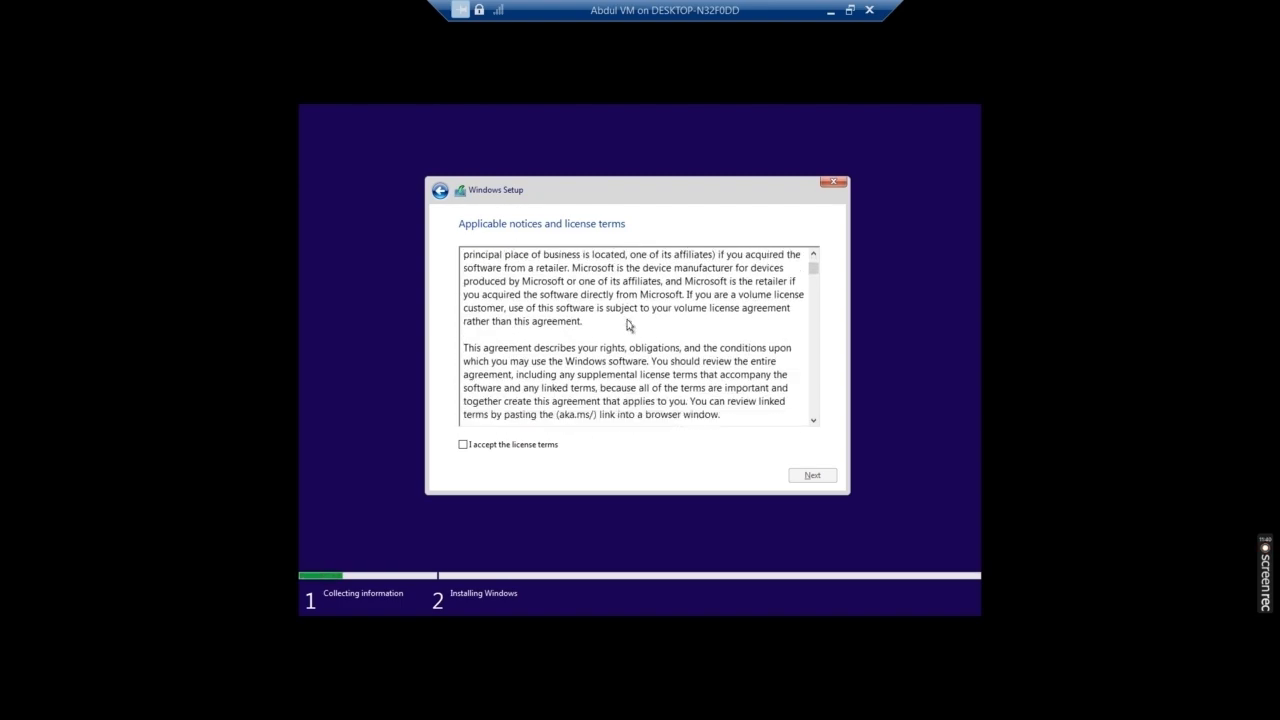
pyautogui.scroll(-5, 628, 325)
pyautogui.scroll(-3, 628, 325)
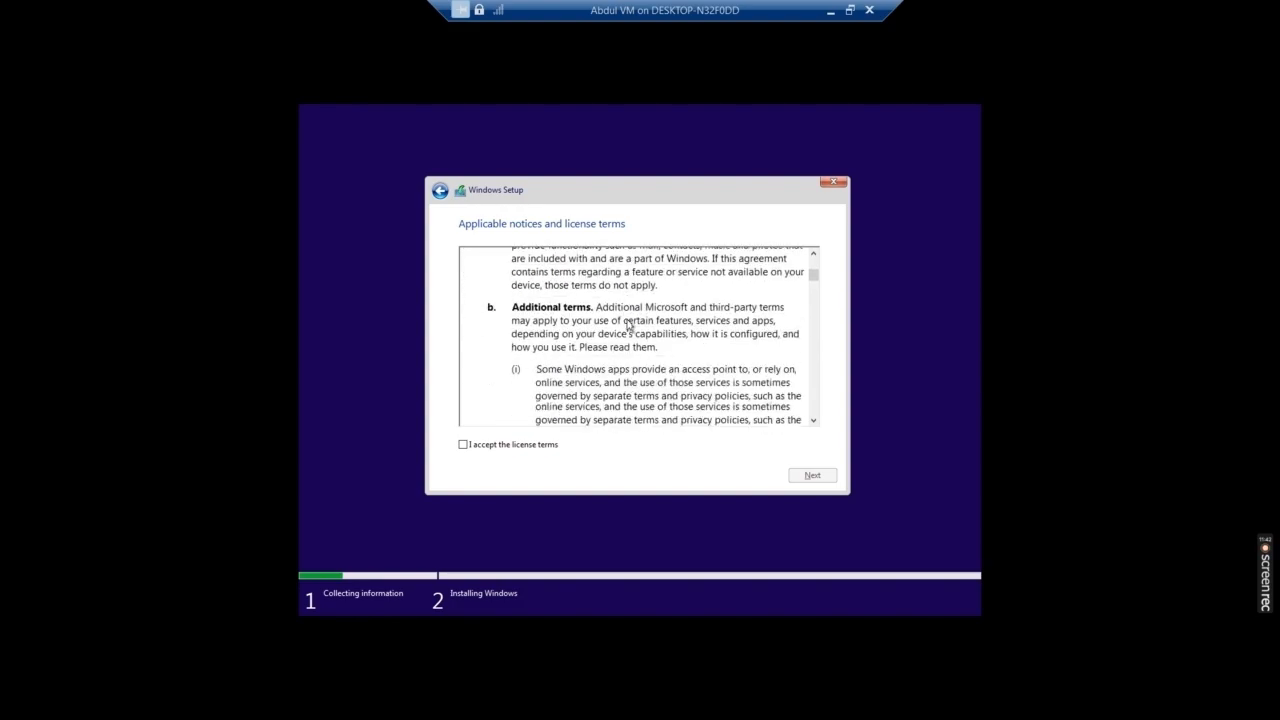
pyautogui.scroll(-10, 628, 325)
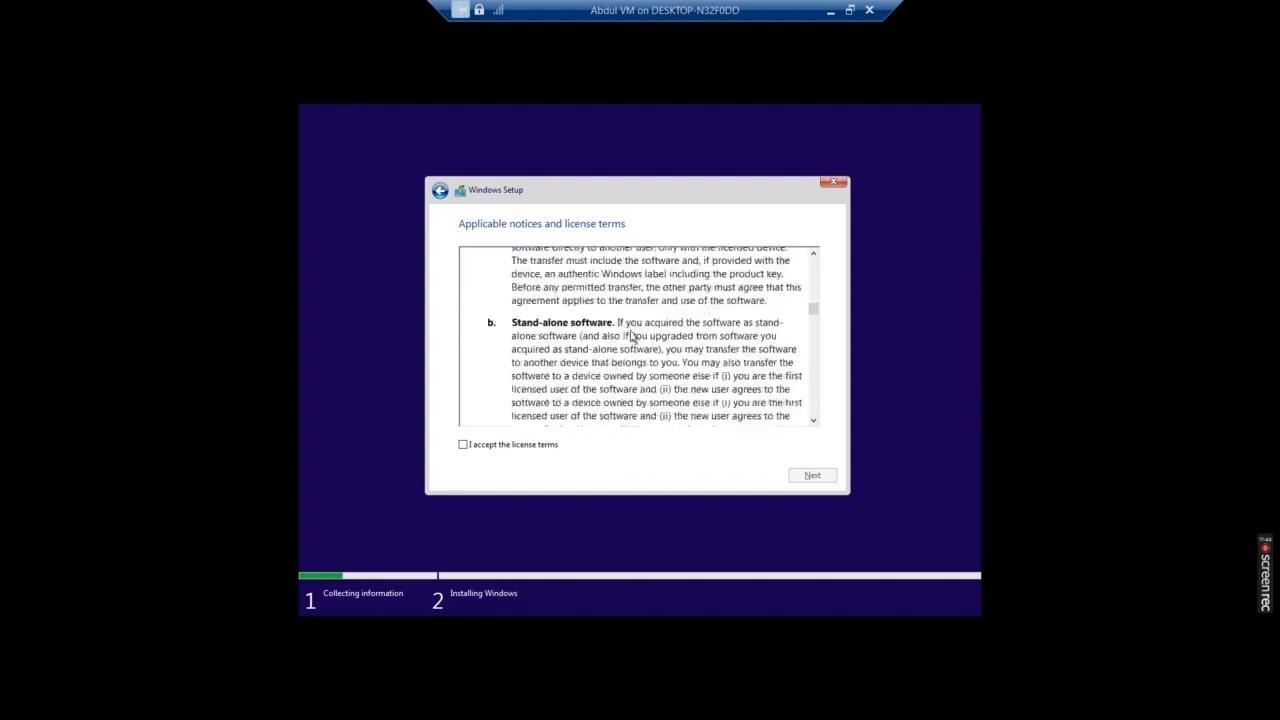
pyautogui.scroll(-15, 630, 337)
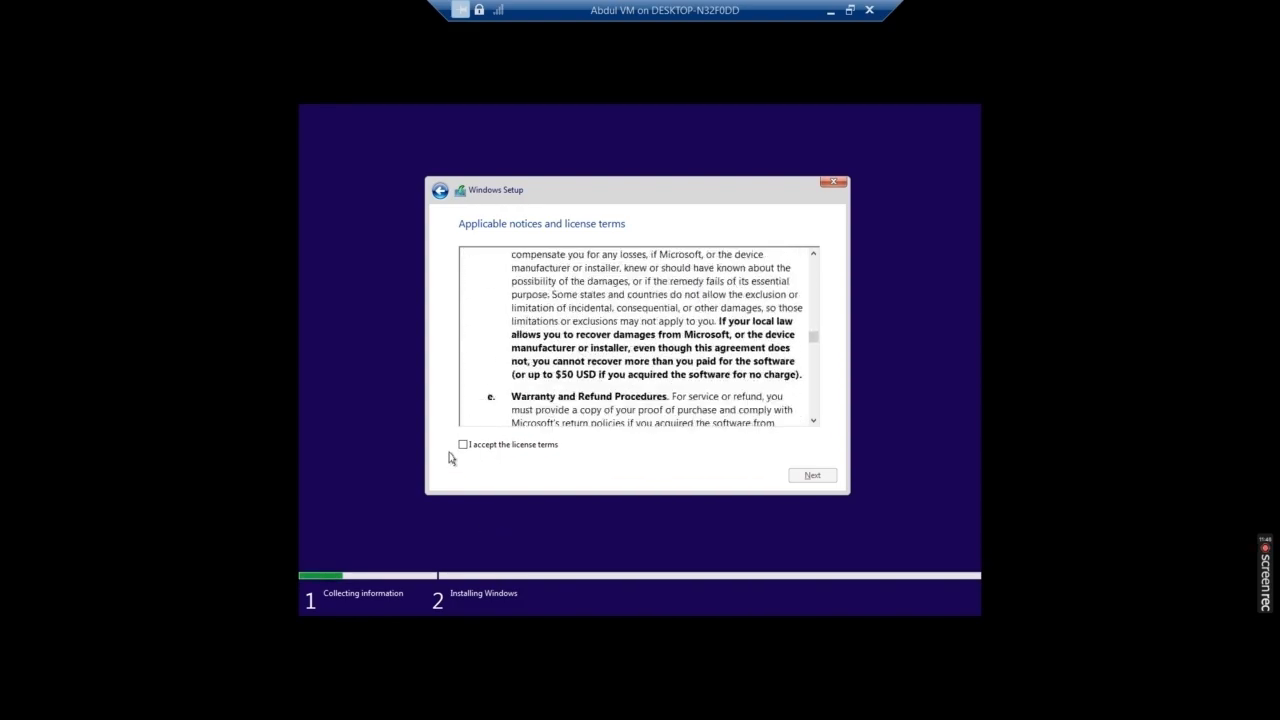
pyautogui.scroll(-5, 452, 455)
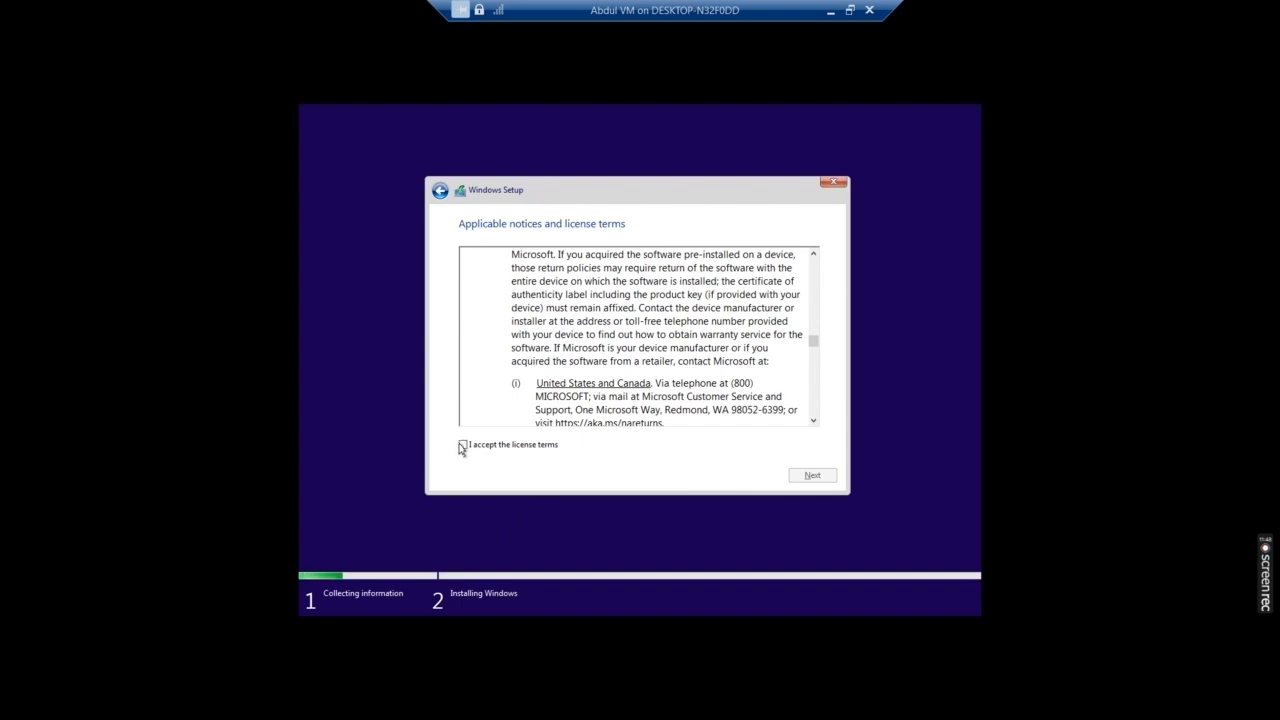
pyautogui.click(462, 446)
pyautogui.click(808, 475)
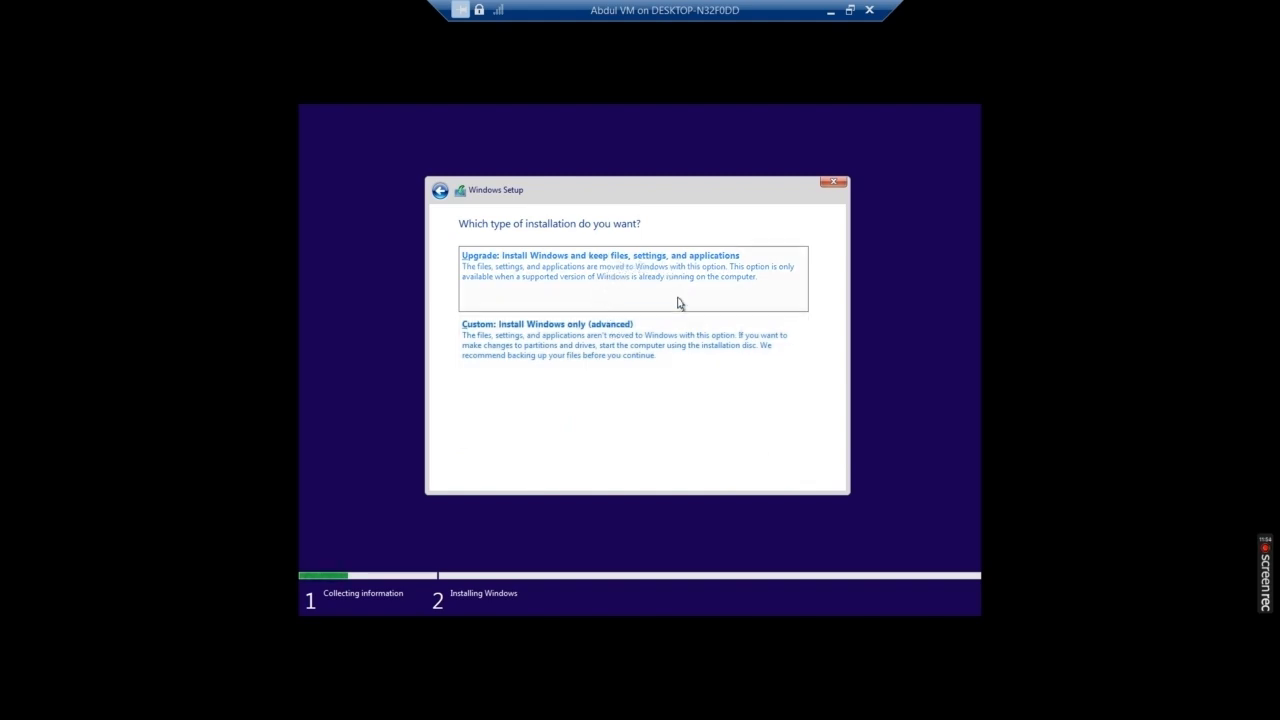
# - Choose the Custom Windows-only install onto Drive 0's 20.0 GB unallocated space
pyautogui.click(632, 366)
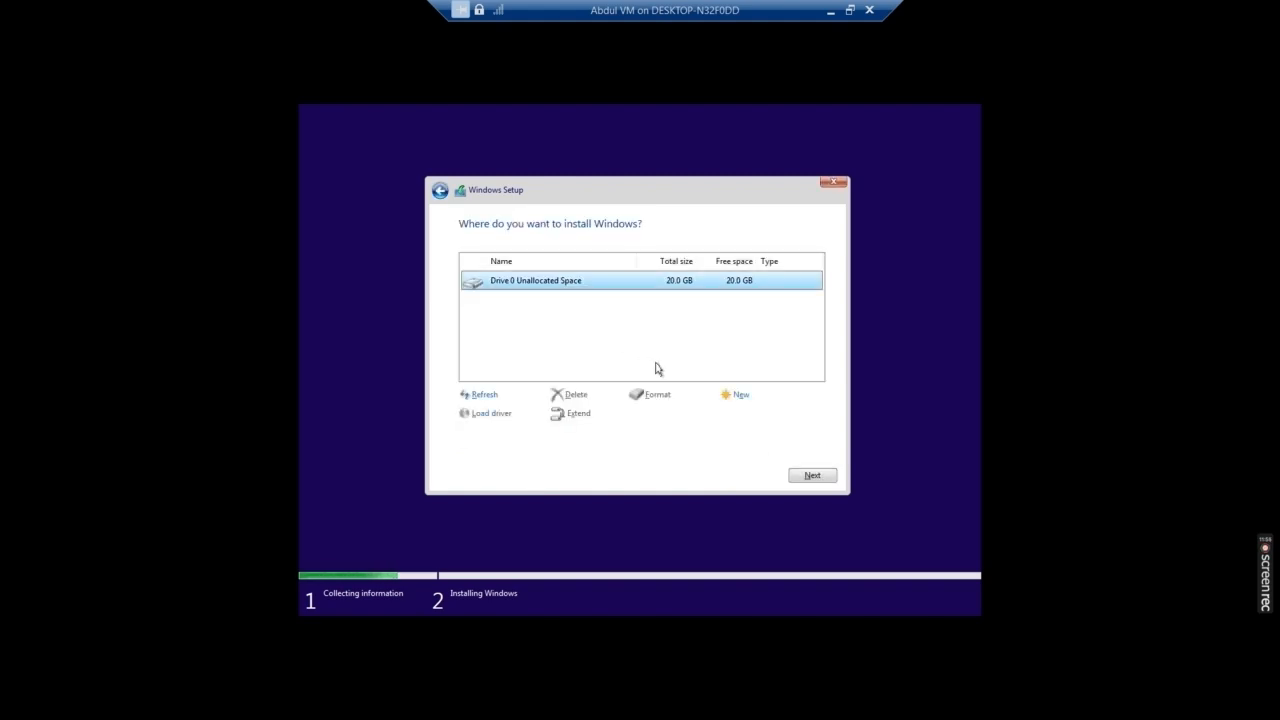
pyautogui.click(819, 480)
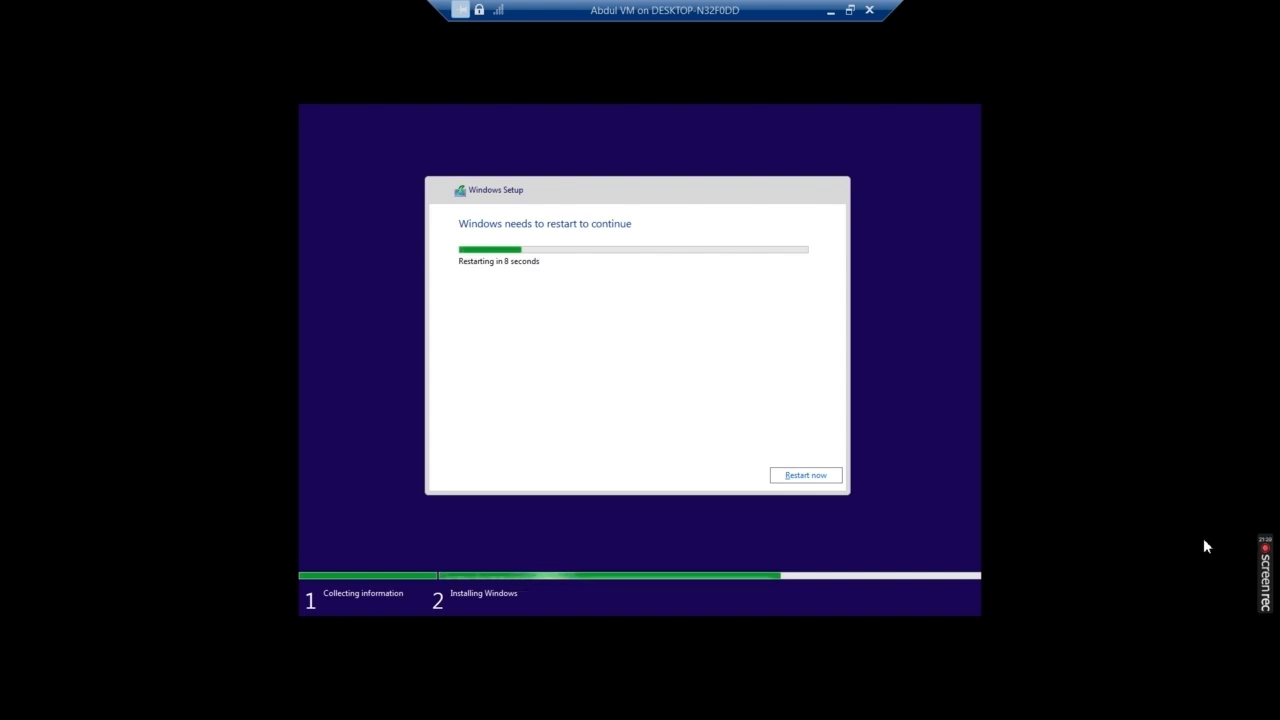
# - Restart the VM immediately and restore its console to a normal window while Windows boots
pyautogui.click(822, 475)
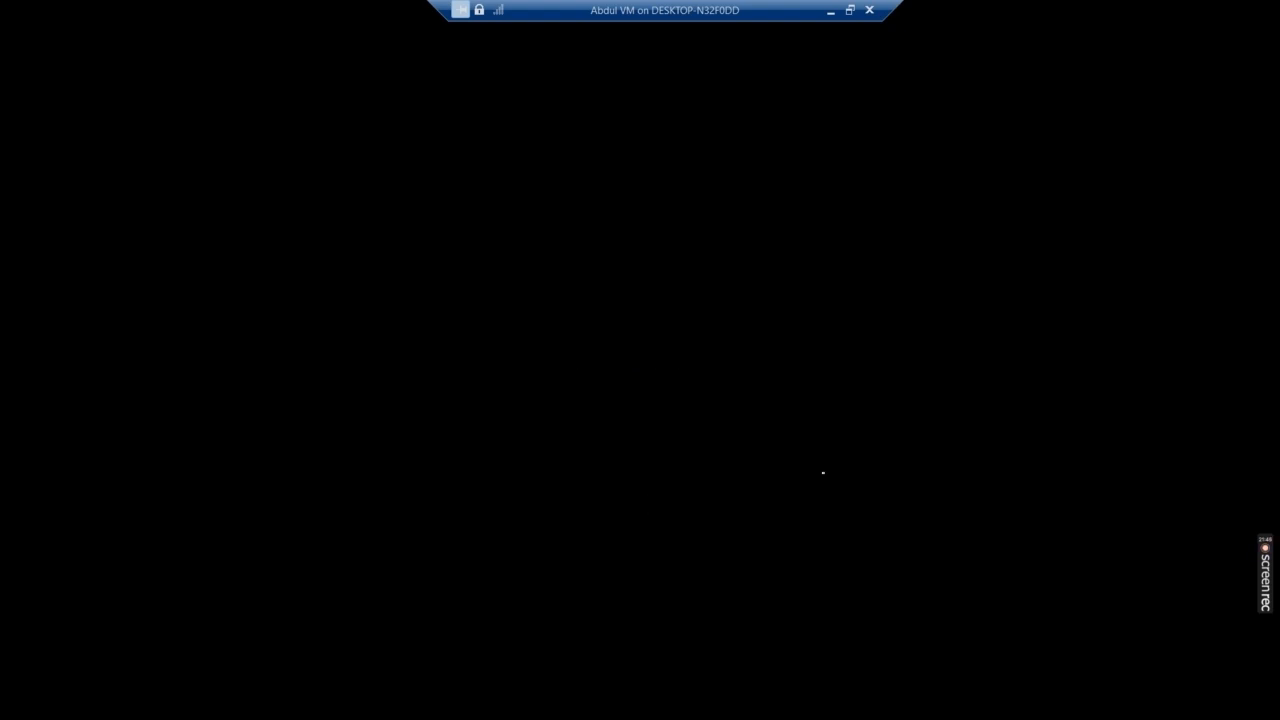
pyautogui.click(849, 11)
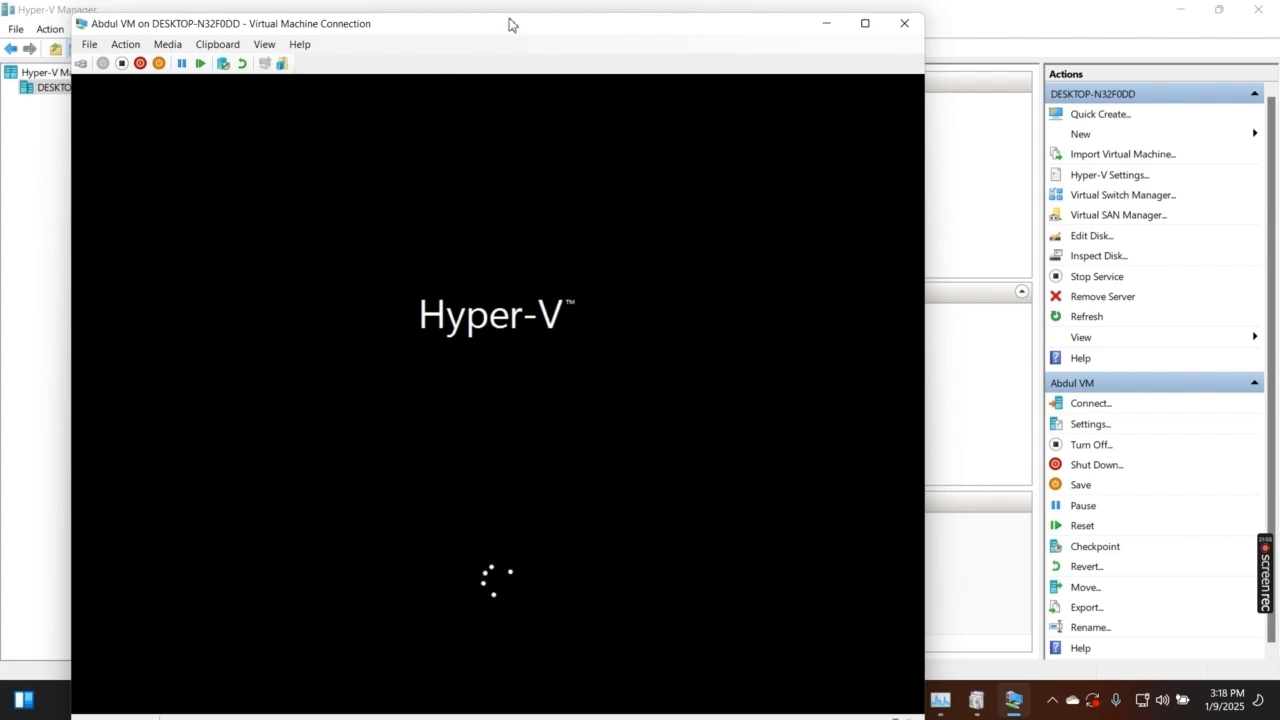
pyautogui.moveTo(509, 26); pyautogui.dragTo(511, 12)
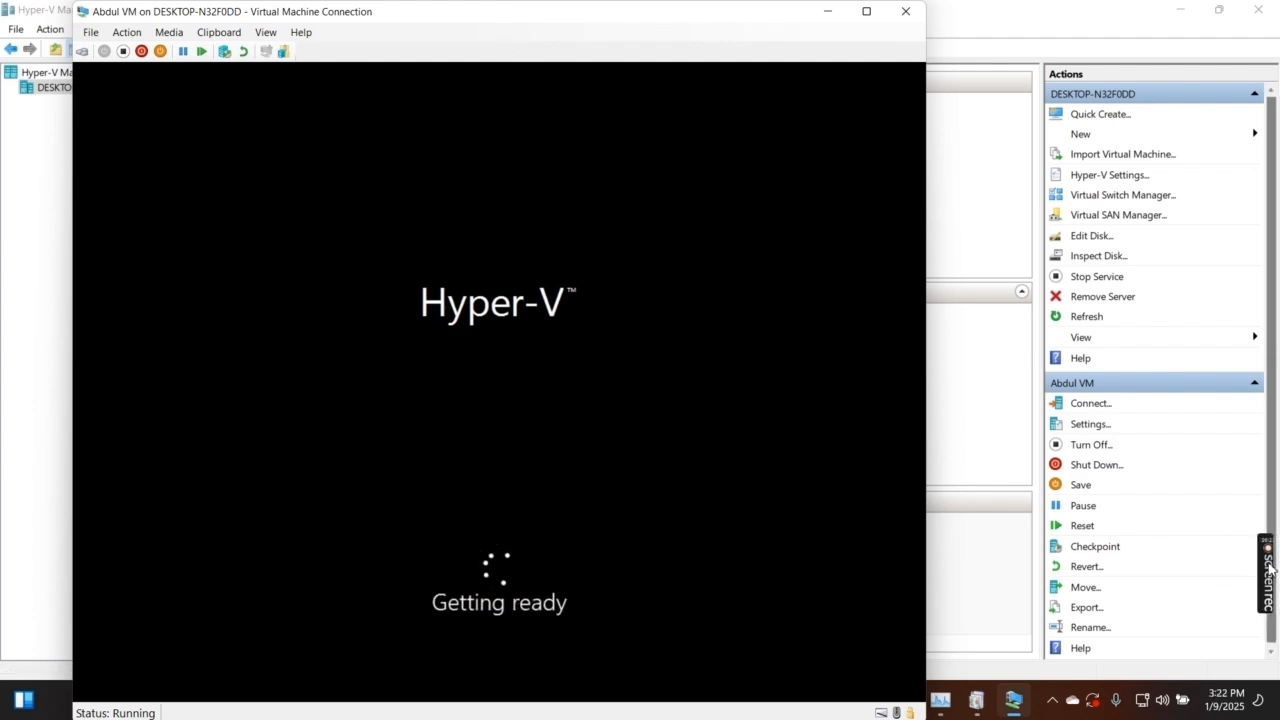
pyautogui.moveTo(1268, 560)
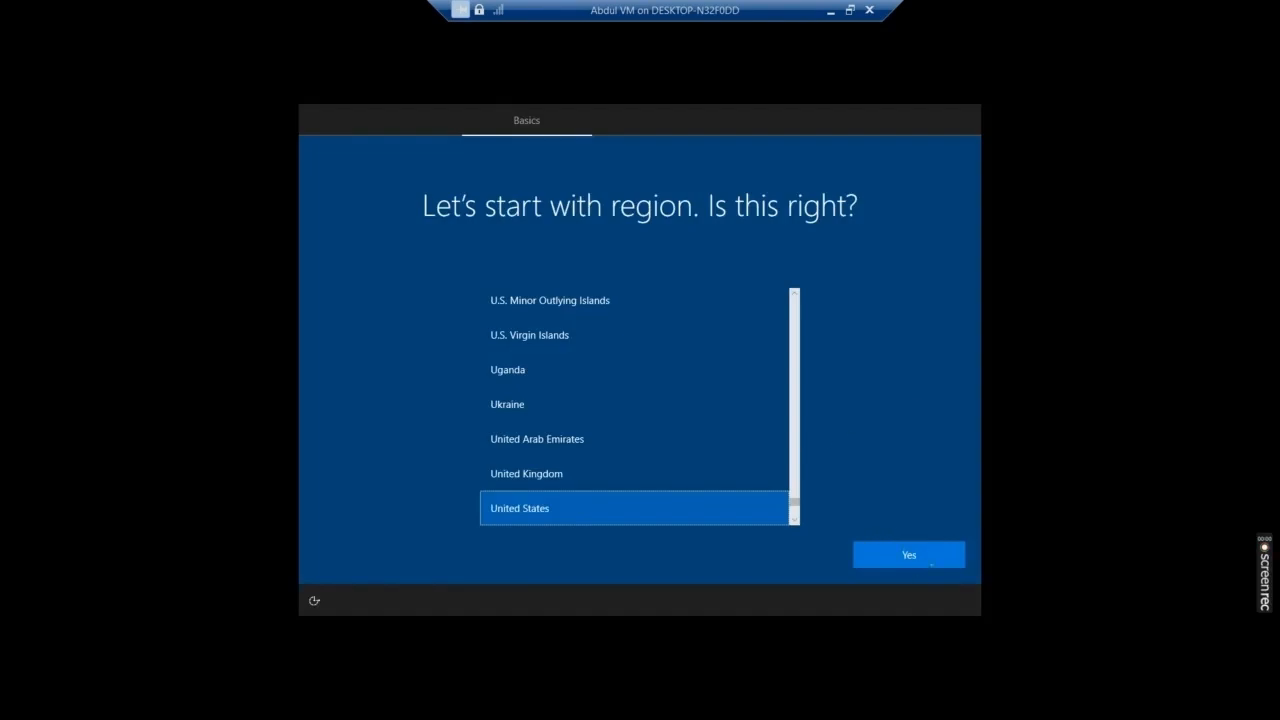
# - Confirm United States region and US keyboard, and add US as a second layout
pyautogui.click(908, 556)
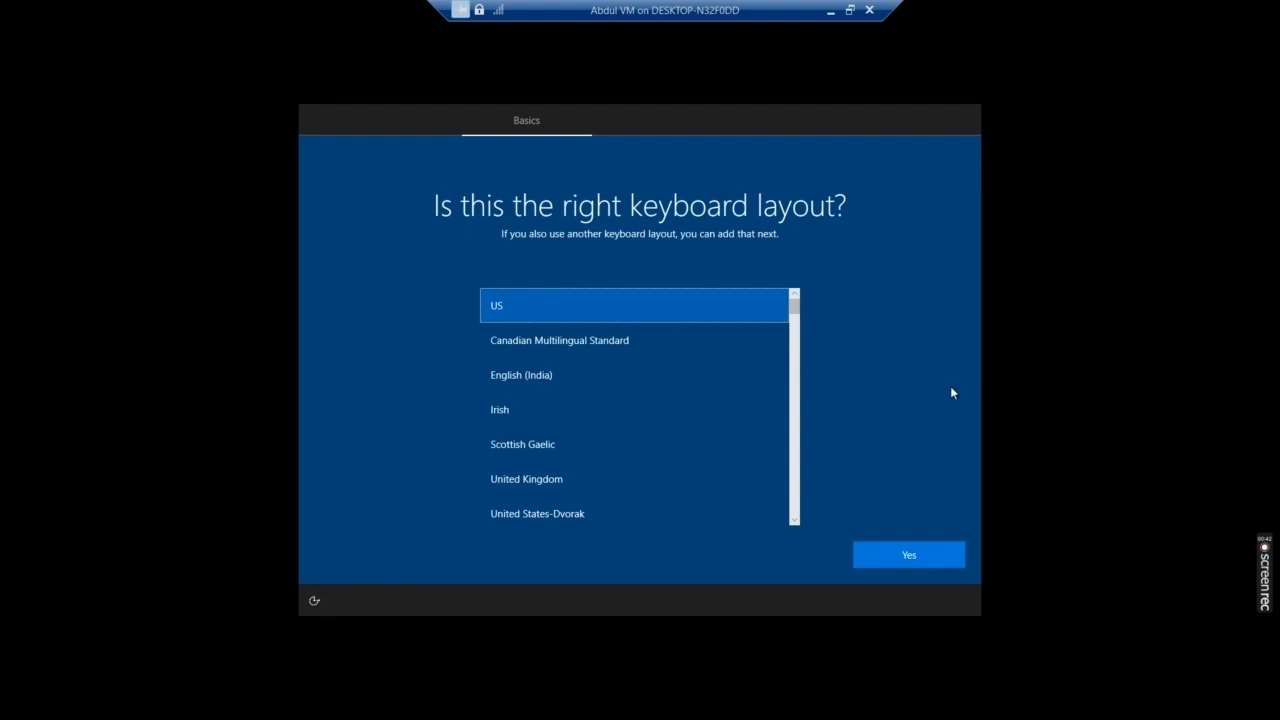
pyautogui.click(886, 556)
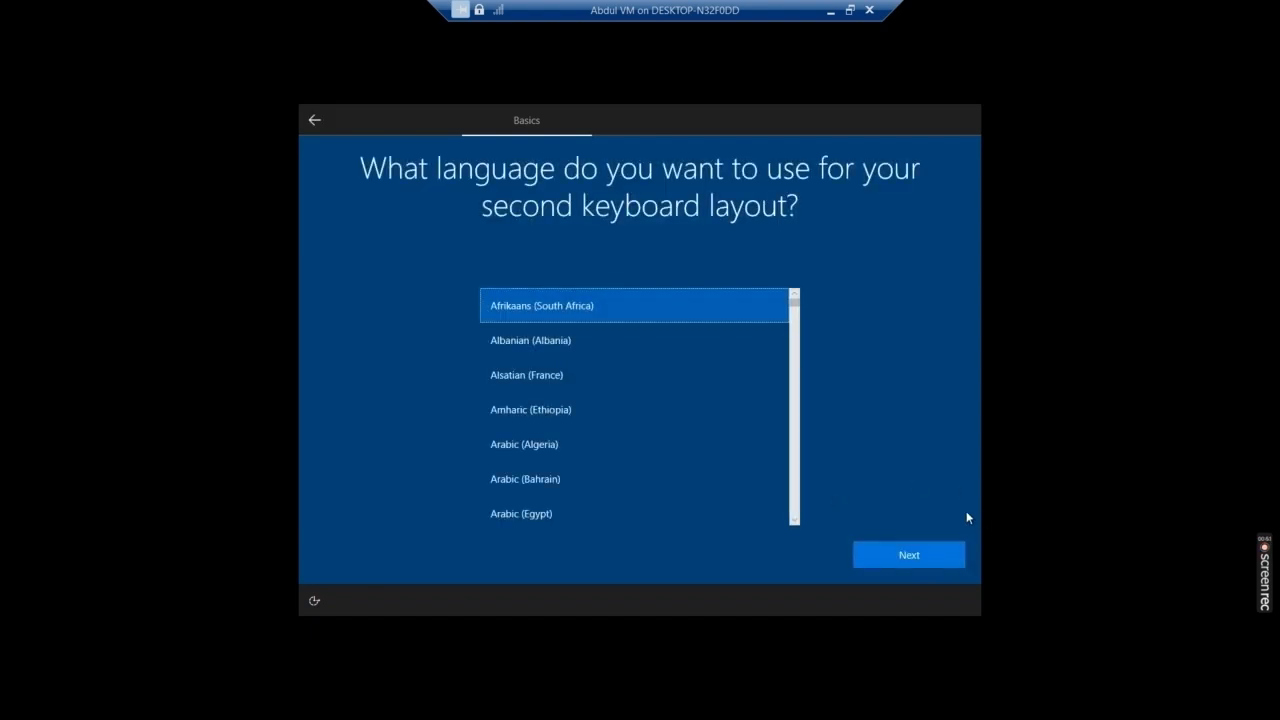
pyautogui.click(905, 554)
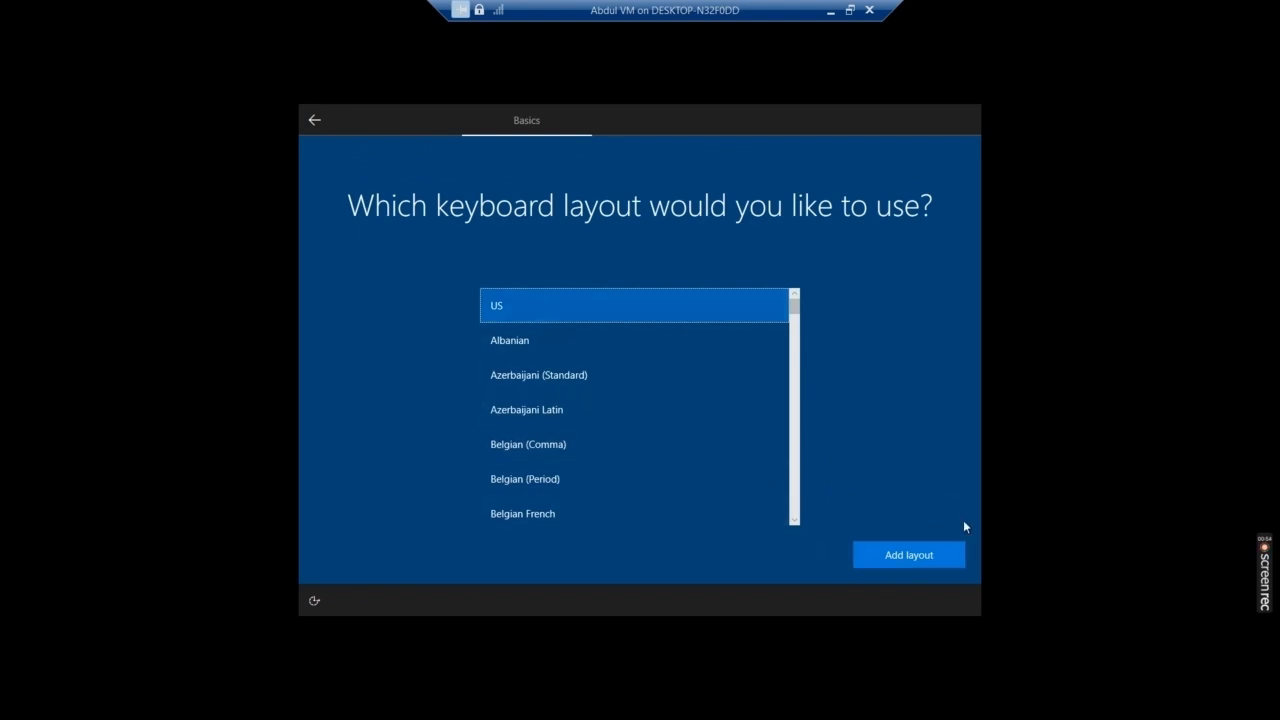
pyautogui.click(940, 553)
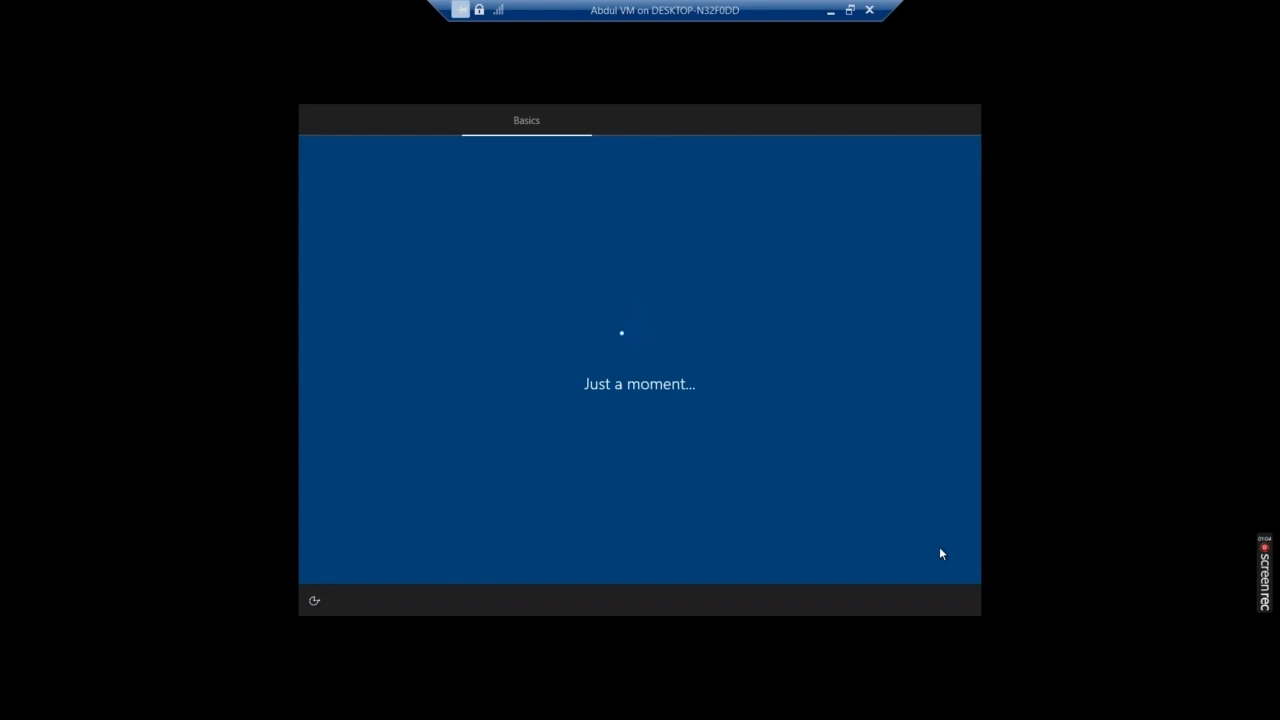
pyautogui.moveTo(1273, 591)
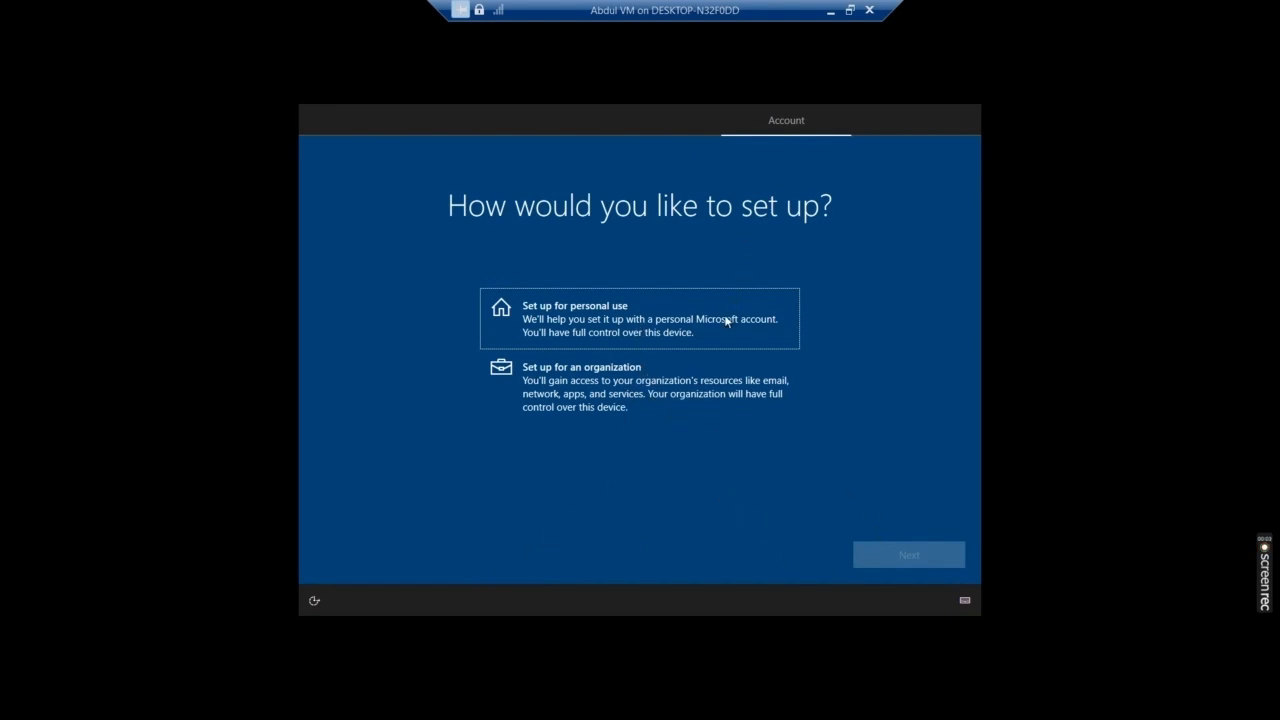
# - Choose 'Set up for an organization', then pick 'Domain join instead' of Microsoft sign-in
pyautogui.click(679, 389)
pyautogui.click(885, 556)
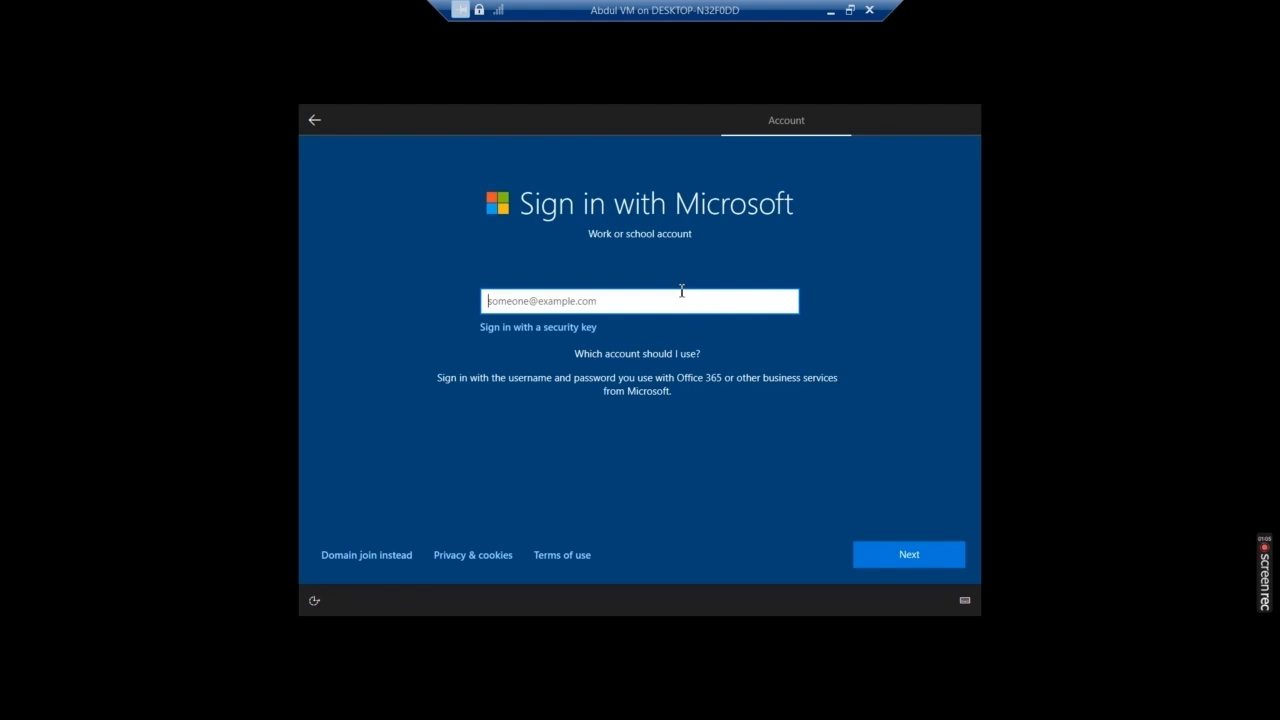
pyautogui.write('h')
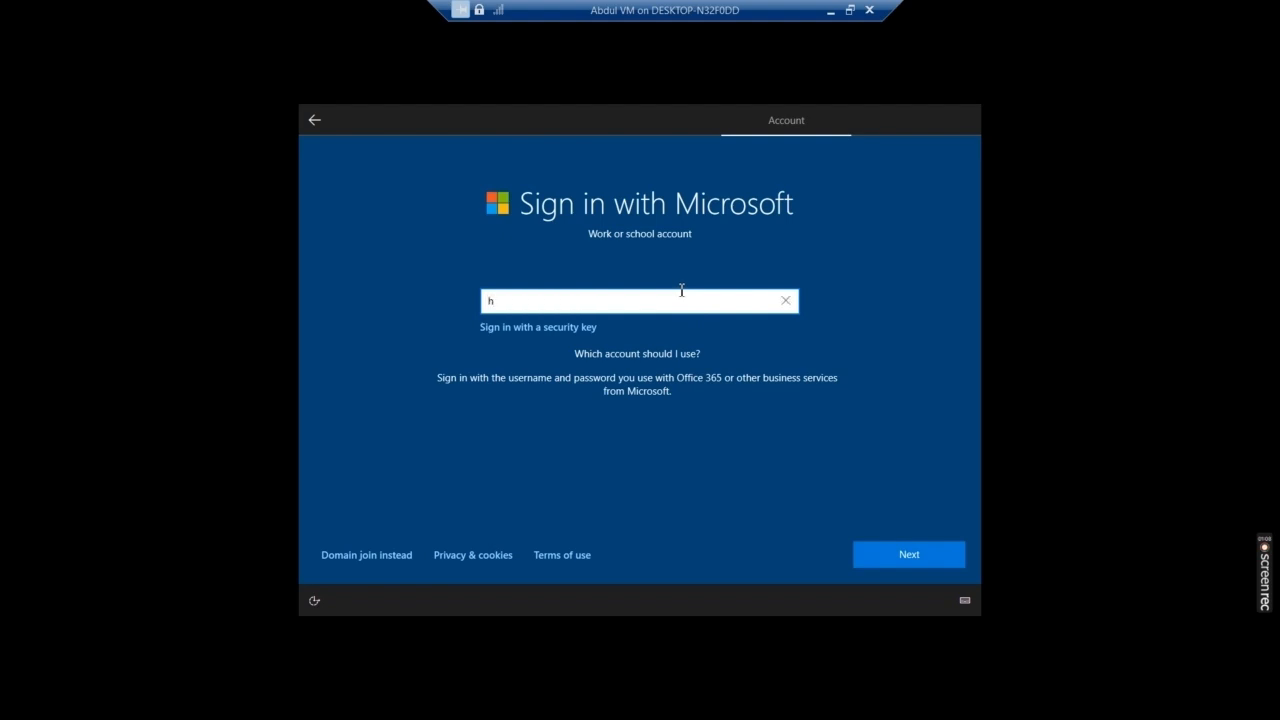
pyautogui.write('ard')
pyautogui.click(385, 558)
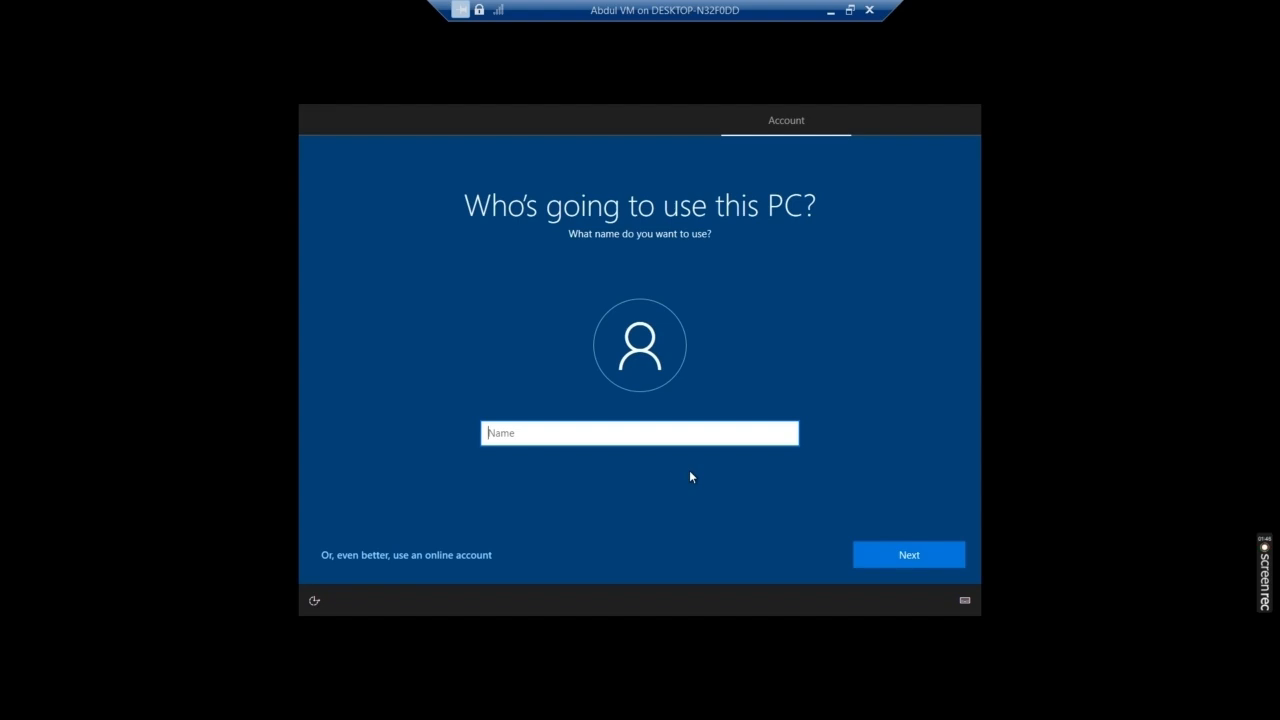
# - Enter the local account's user name, correcting a stray character
pyautogui.write('Abdul C')
pyautogui.press('BackSpace')
pyautogui.write('VM')
pyautogui.click(894, 553)
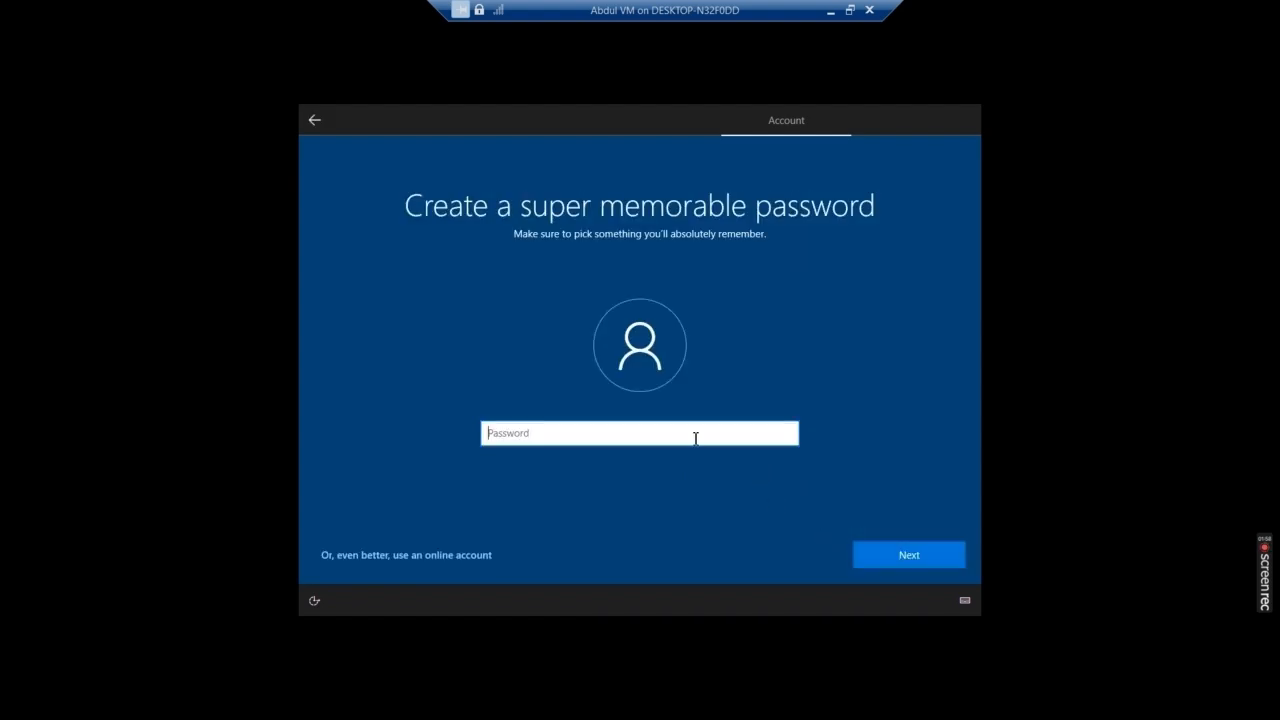
# - Type the account password, then retype it to confirm
pyautogui.write('•••••••••')
pyautogui.press('BackSpace')
pyautogui.press('BackSpace')
pyautogui.press('BackSpace')
pyautogui.press('BackSpace')
pyautogui.press('BackSpace')
pyautogui.press('BackSpace')
pyautogui.press('BackSpace')
pyautogui.press('BackSpace')
pyautogui.press('BackSpace')
pyautogui.write('•••••••••••••')
pyautogui.click(897, 546)
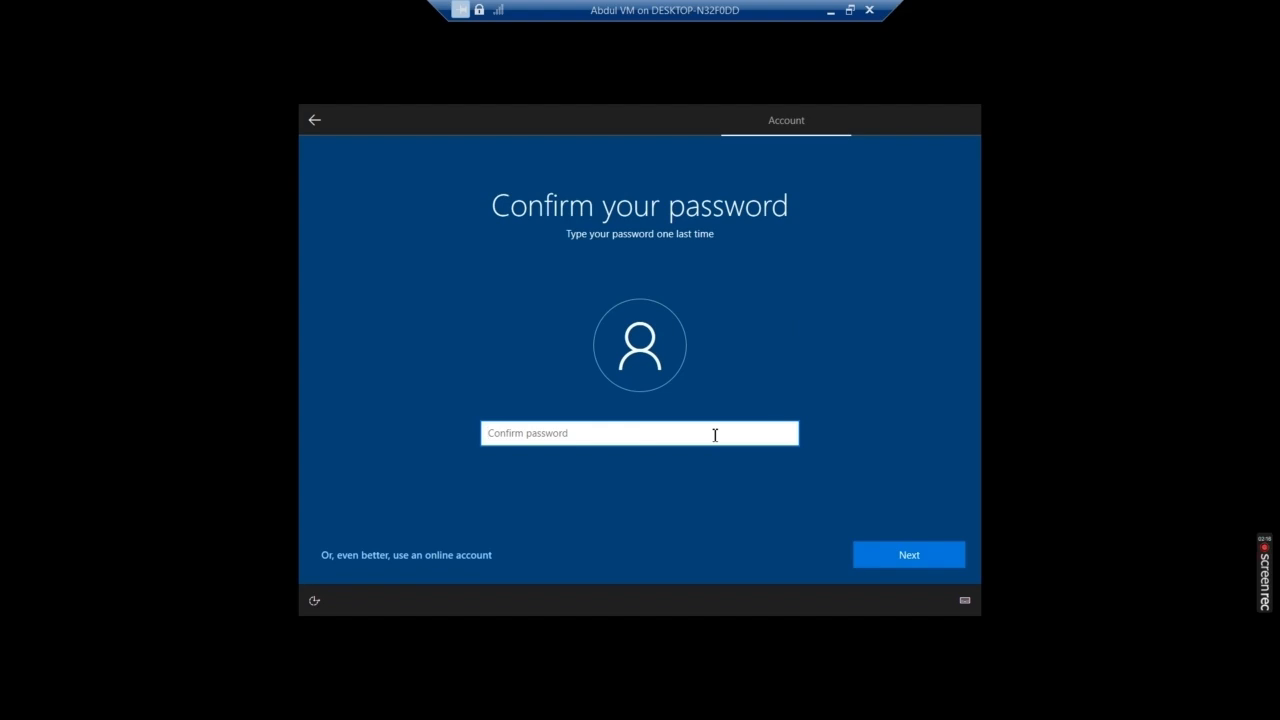
pyautogui.write('••')
pyautogui.write('•••••••')
pyautogui.press('Return')
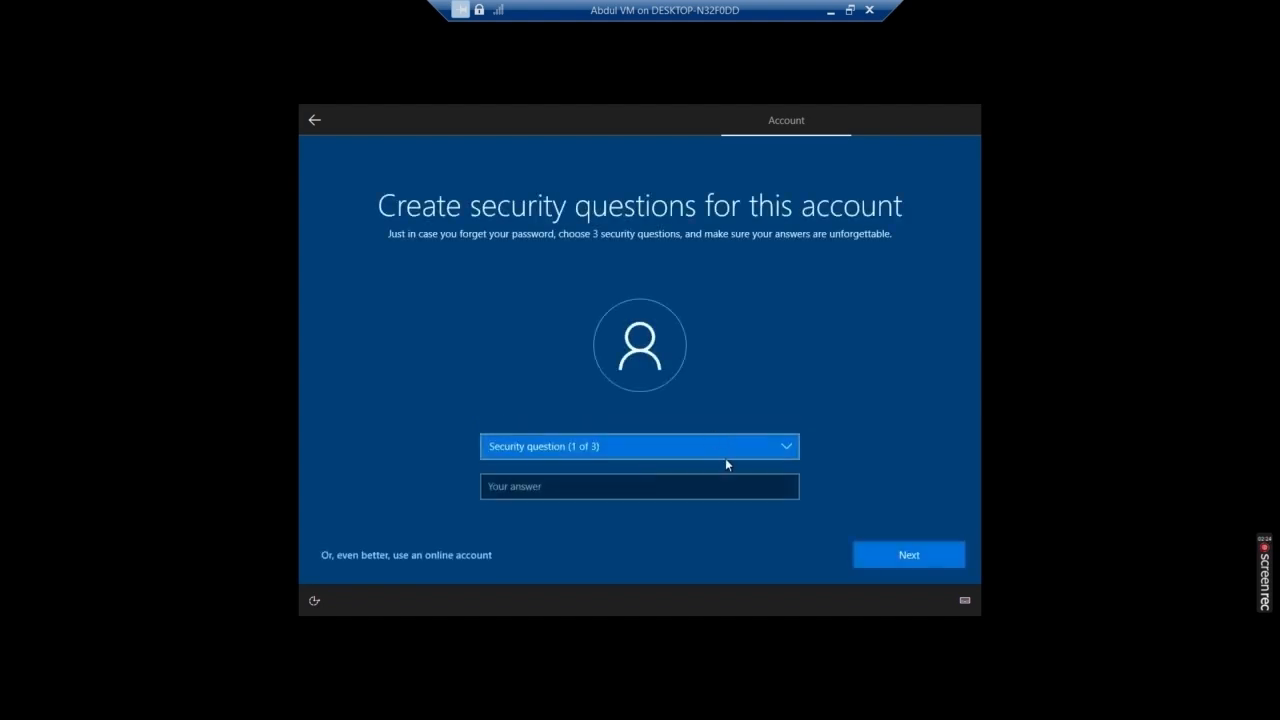
# - Answer the first school attended and childhood nickname security questions
pyautogui.click(724, 449)
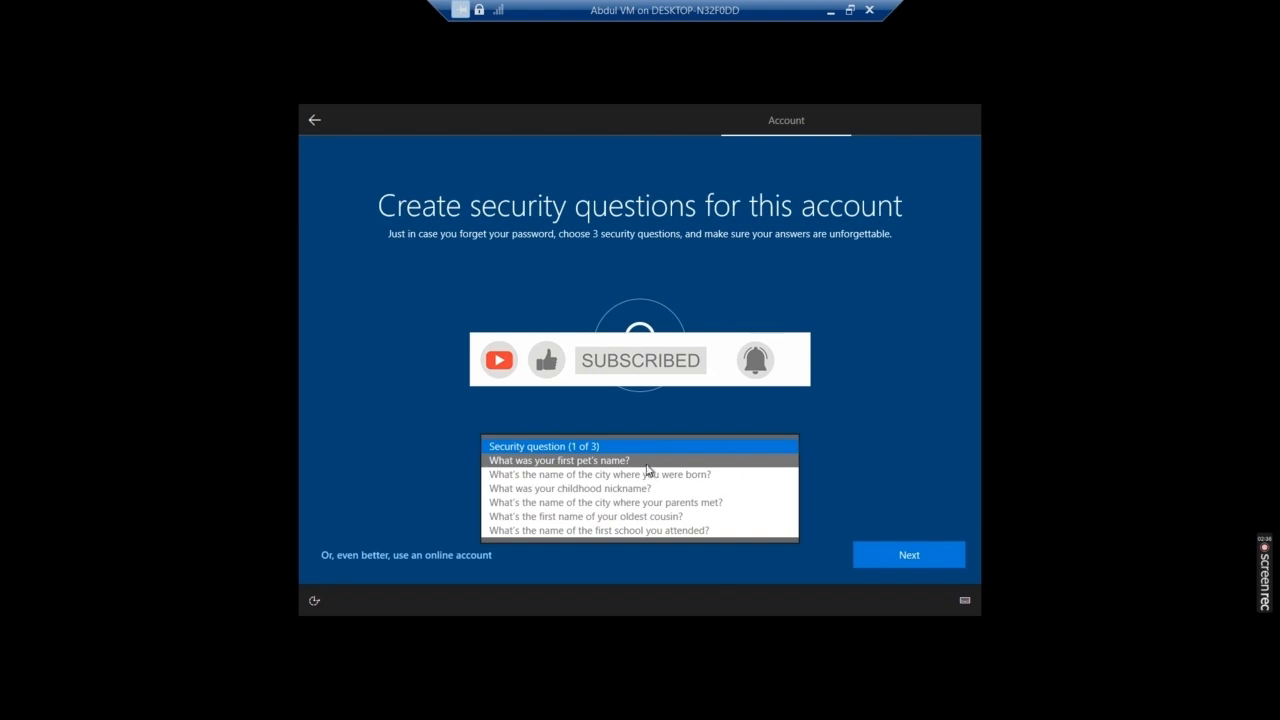
pyautogui.click(661, 530)
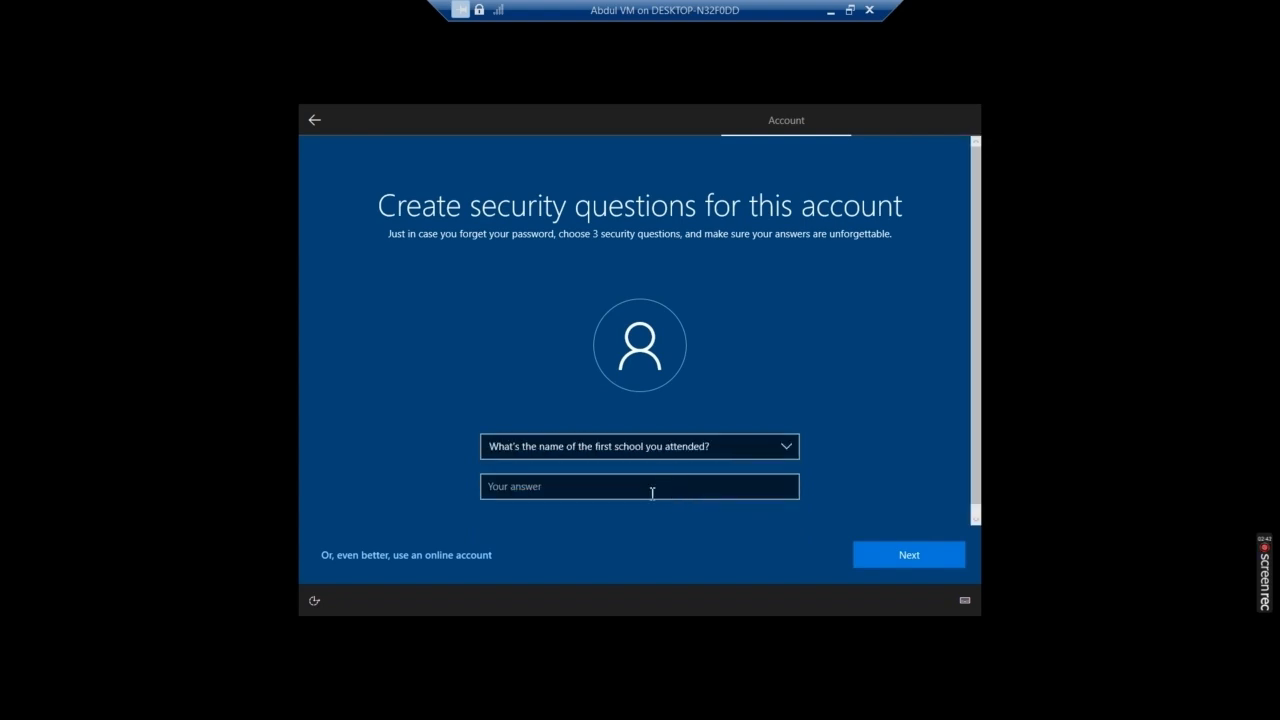
pyautogui.click(652, 492)
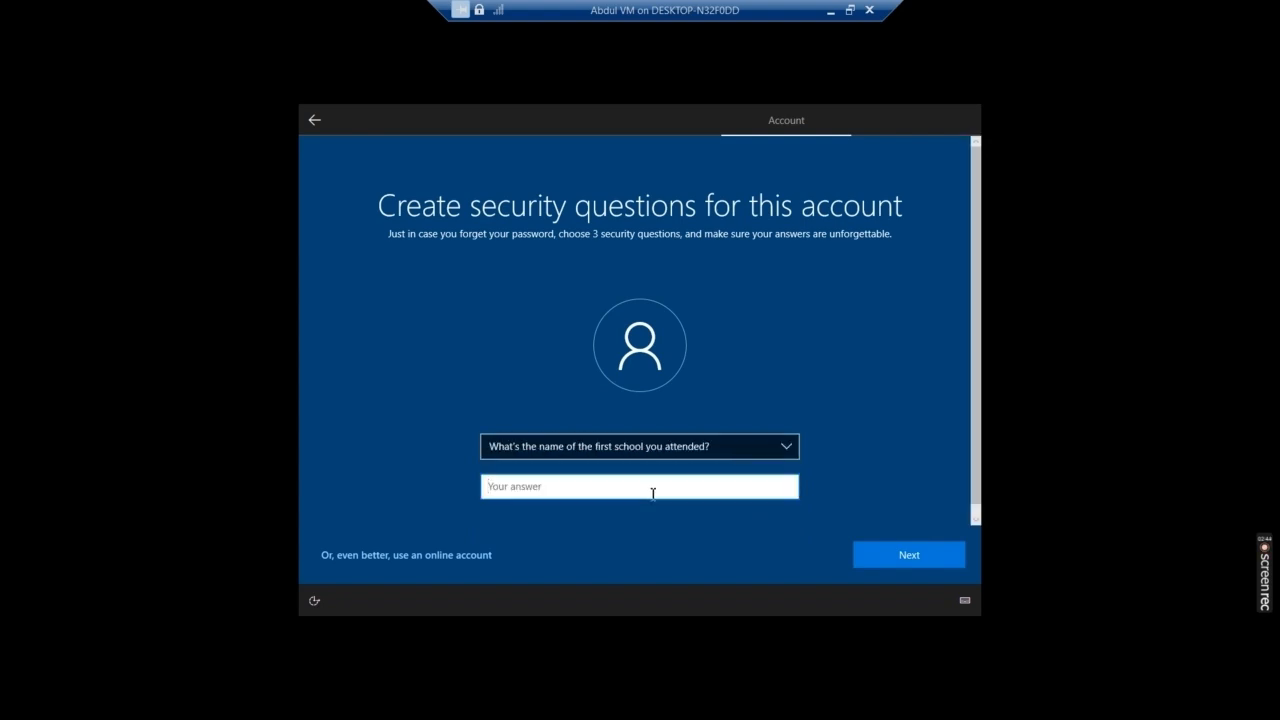
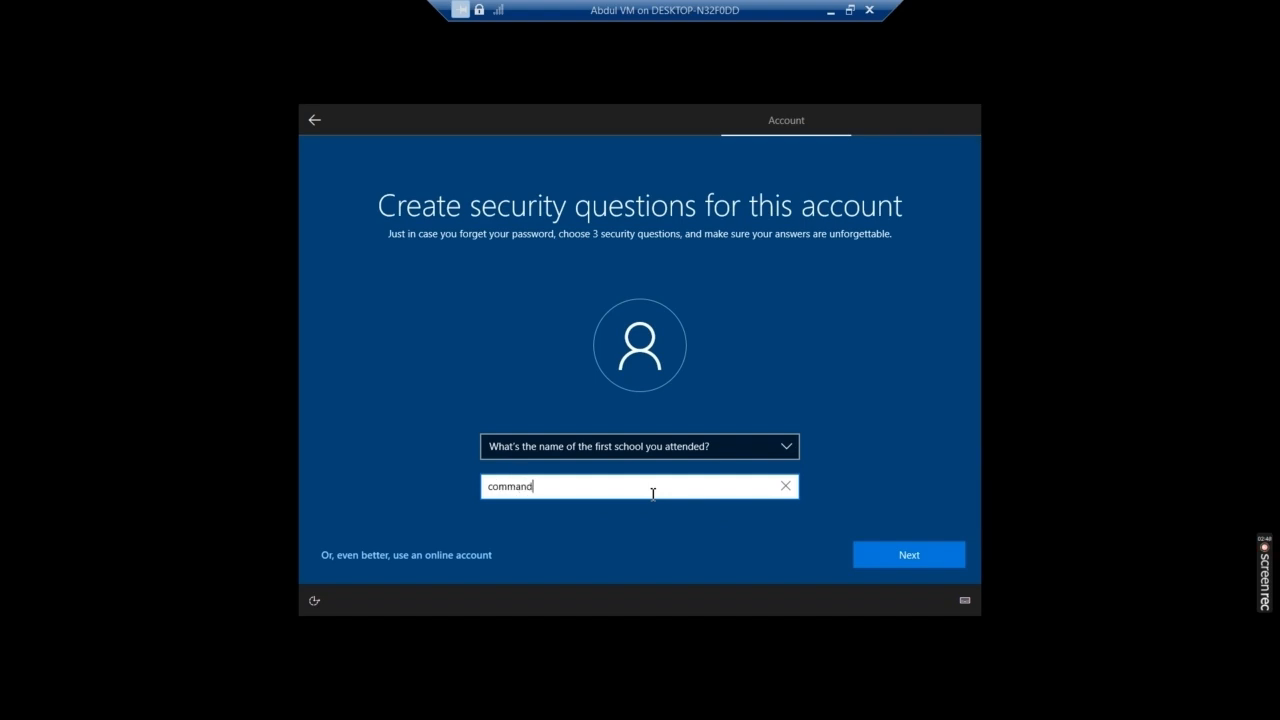
pyautogui.click(902, 562)
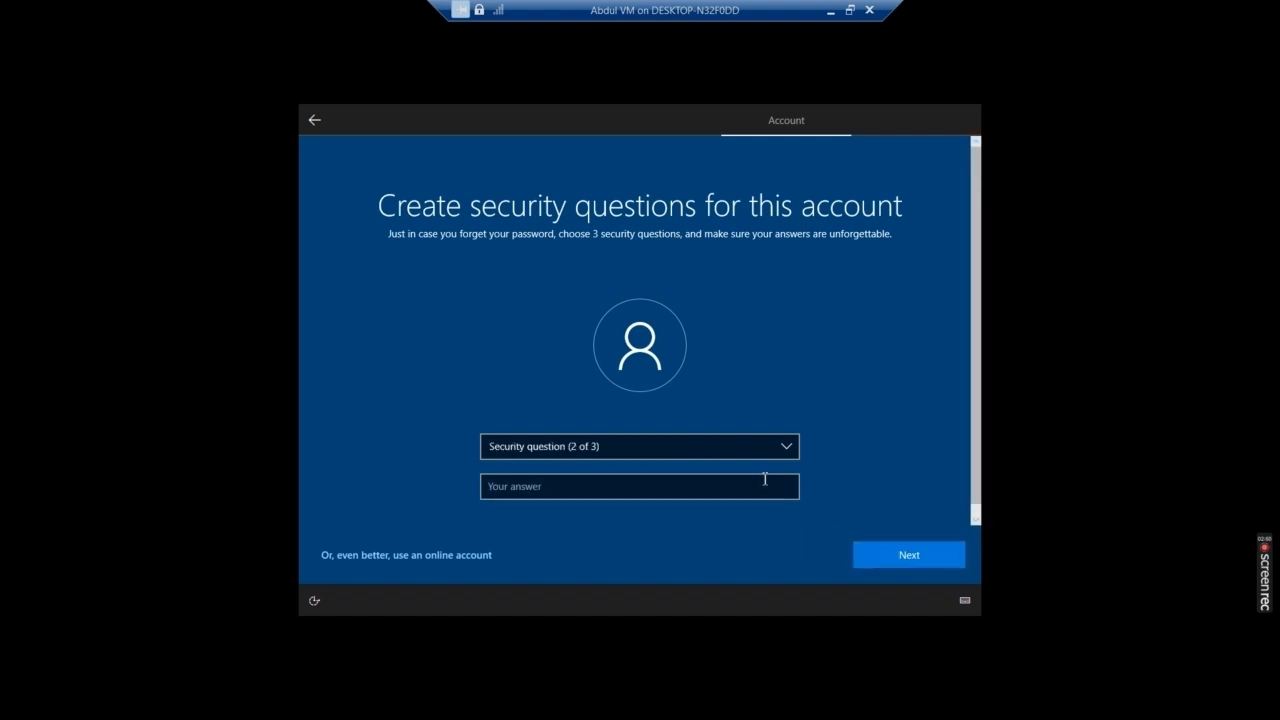
pyautogui.click(763, 447)
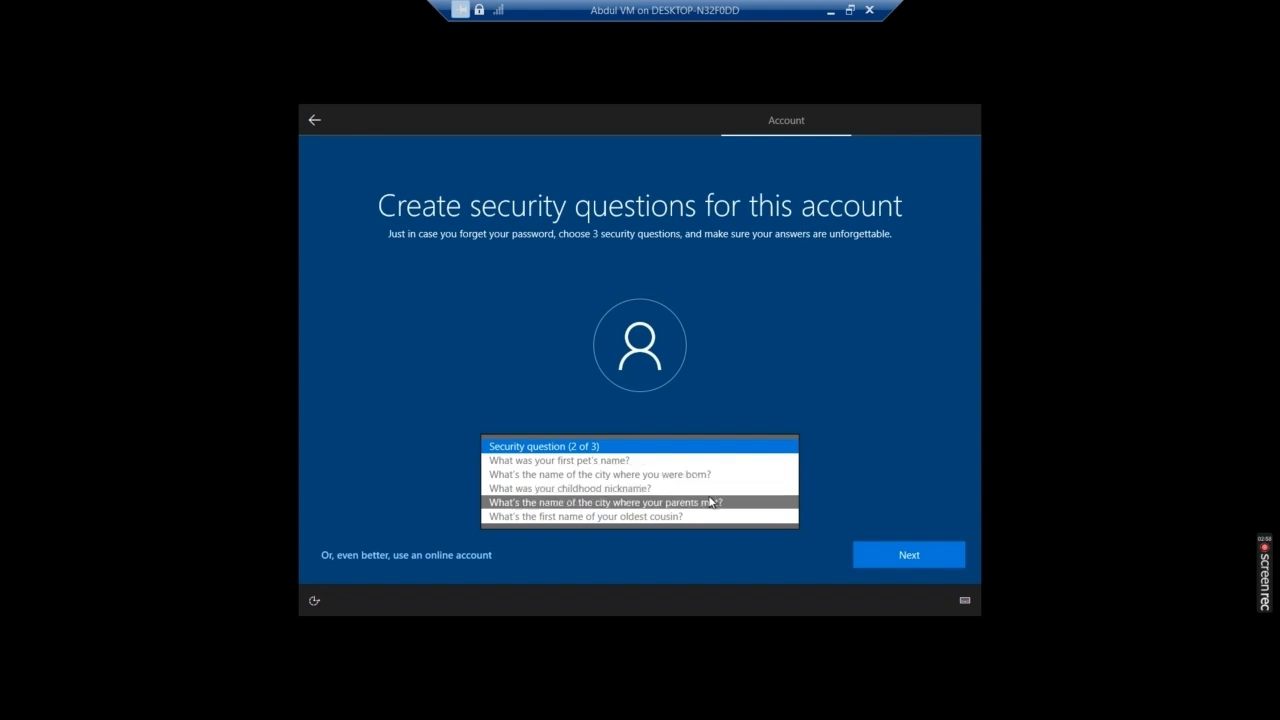
pyautogui.click(646, 488)
pyautogui.click(657, 487)
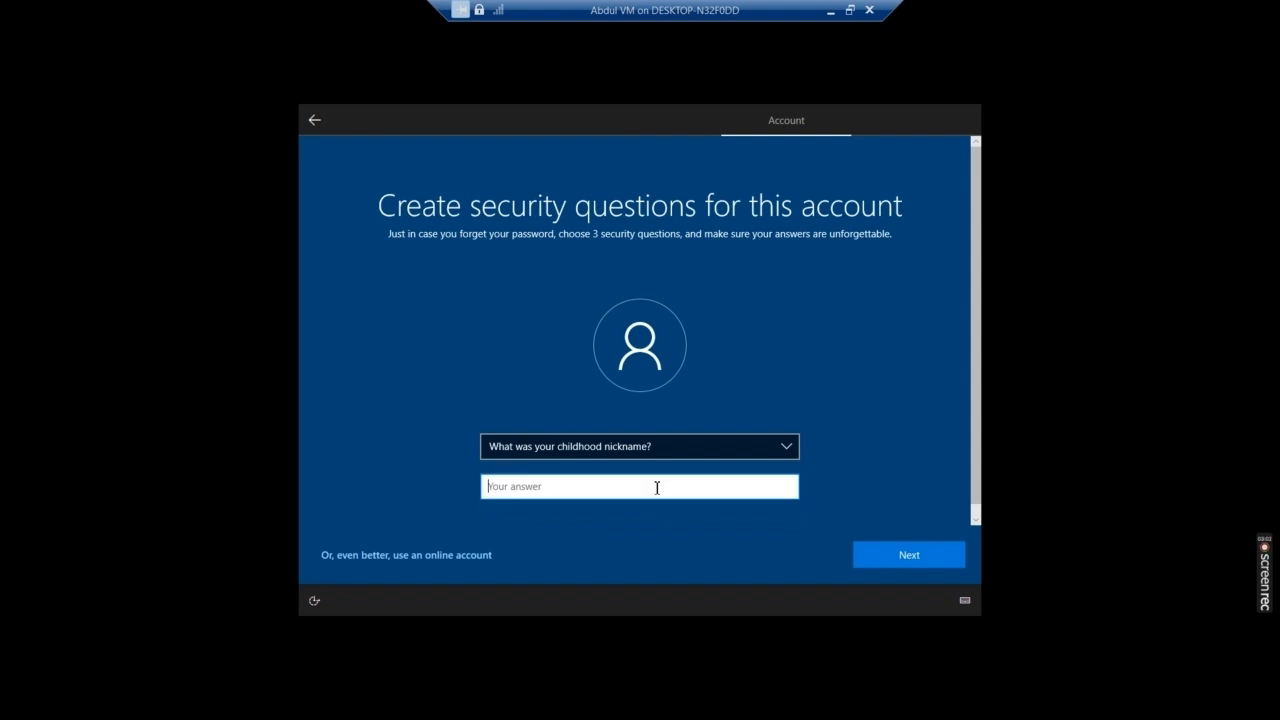
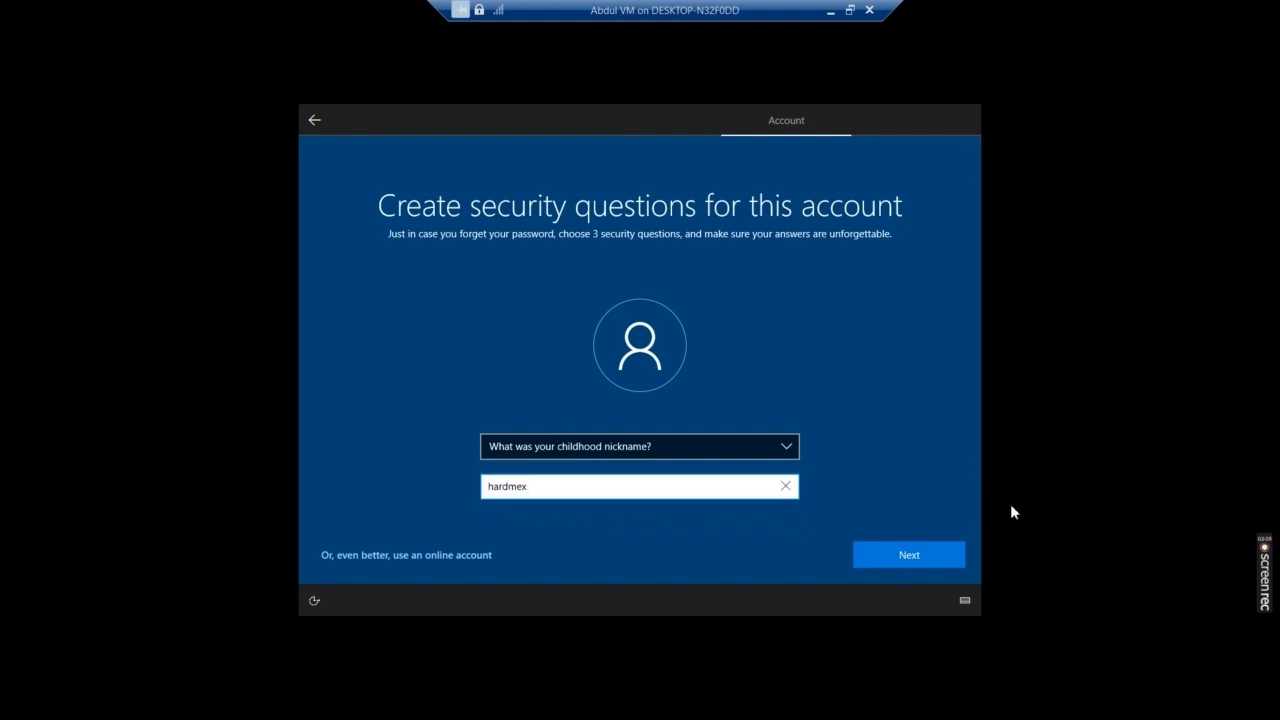
pyautogui.click(902, 556)
# - Answer the birth-city security question, then decline Edge browsing-data import
pyautogui.click(711, 440)
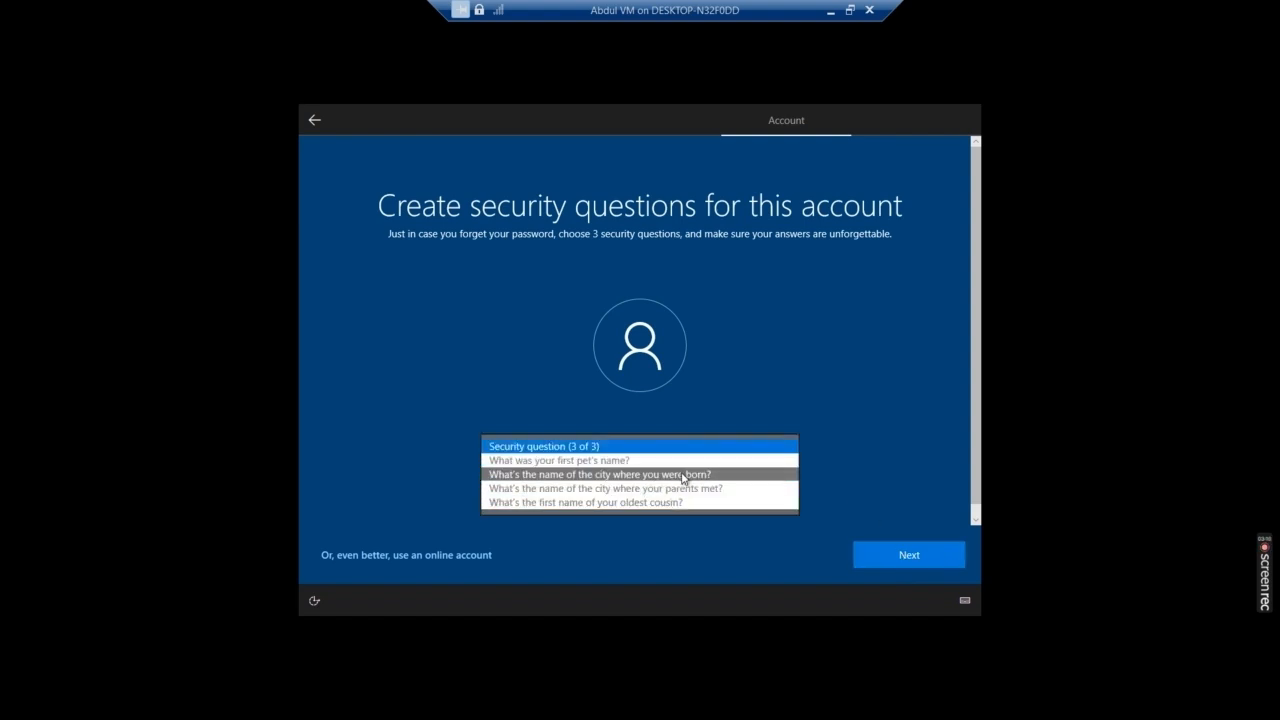
pyautogui.click(684, 475)
pyautogui.click(621, 484)
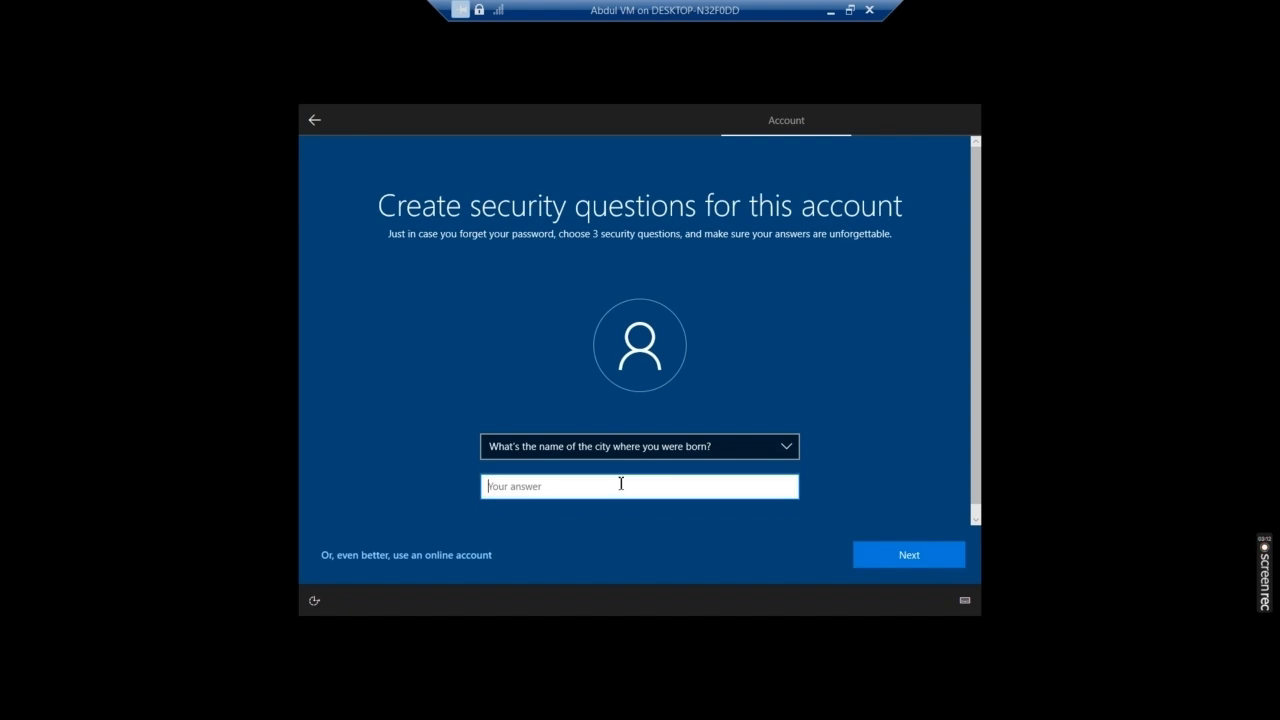
pyautogui.click(940, 558)
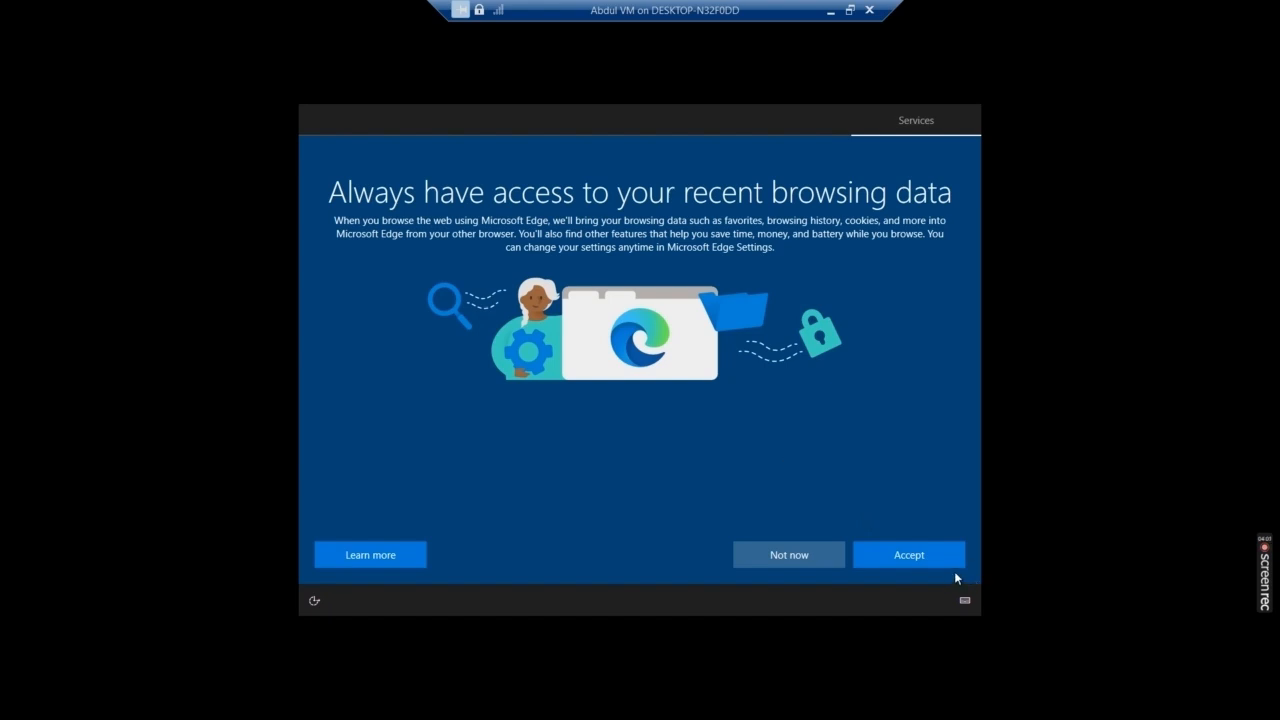
pyautogui.click(820, 556)
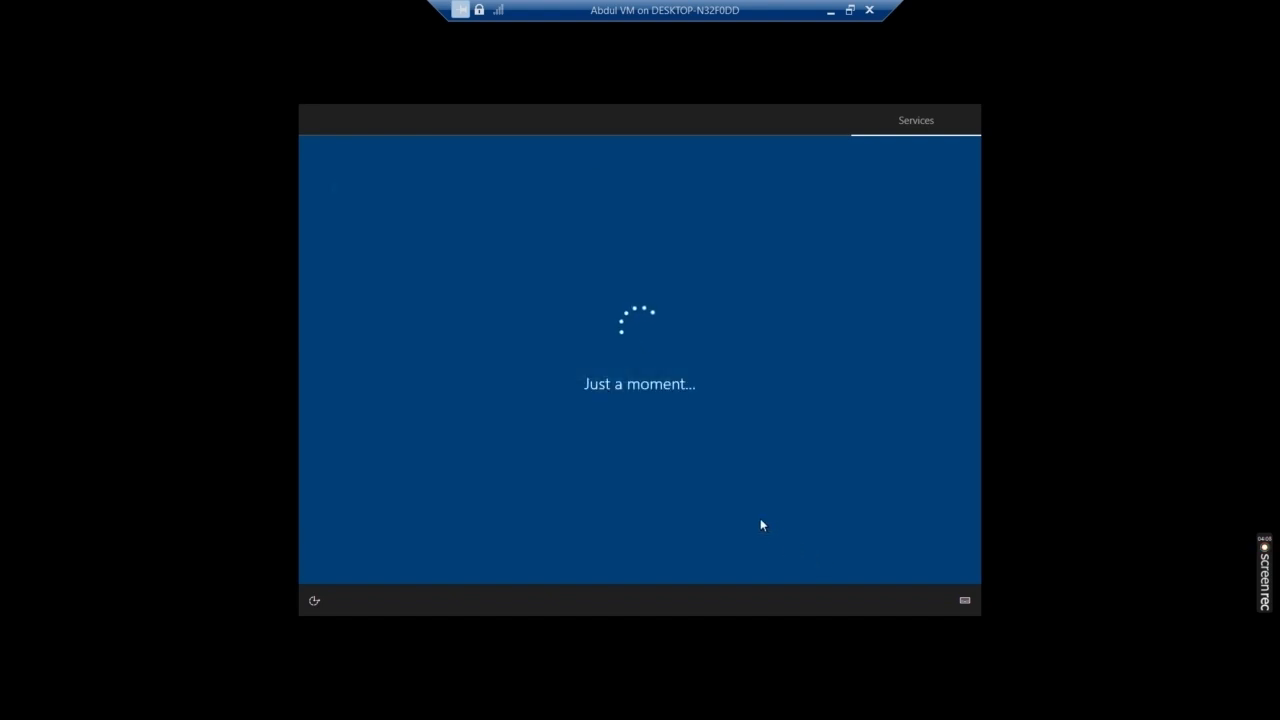